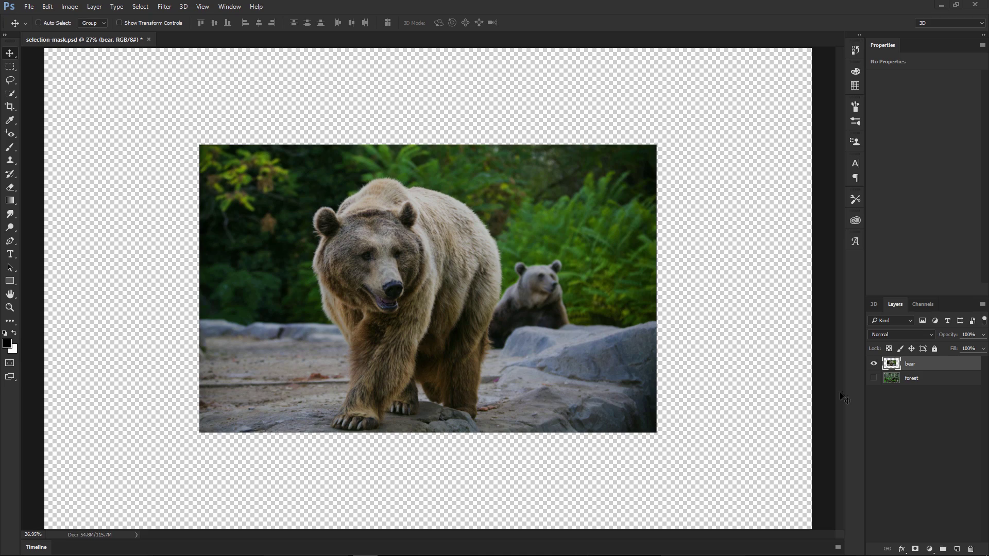
Toggle the bear and forest layers' visibility to compare them, ending with only the bear shown
left_click(875, 365)
left_click(874, 379)
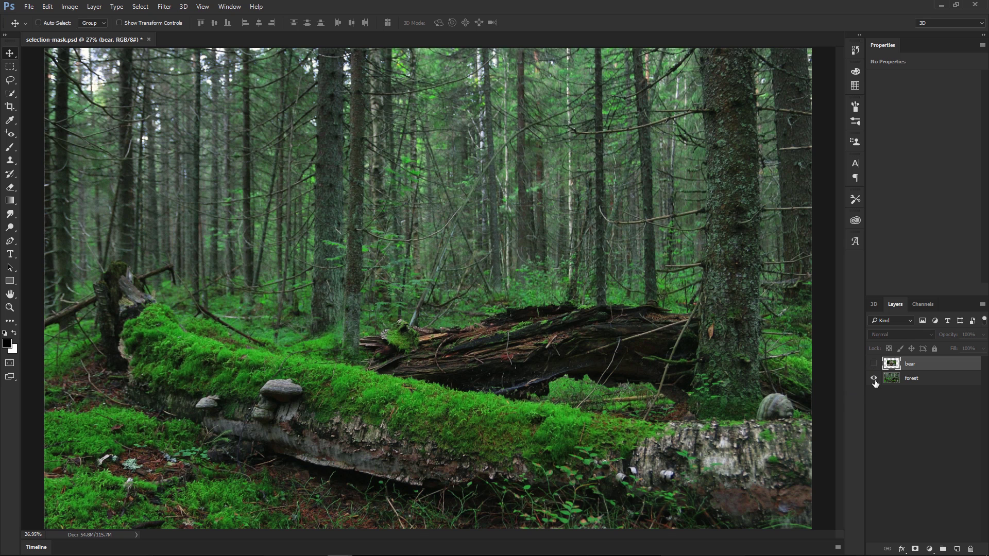
left_click(874, 379)
left_click(875, 365)
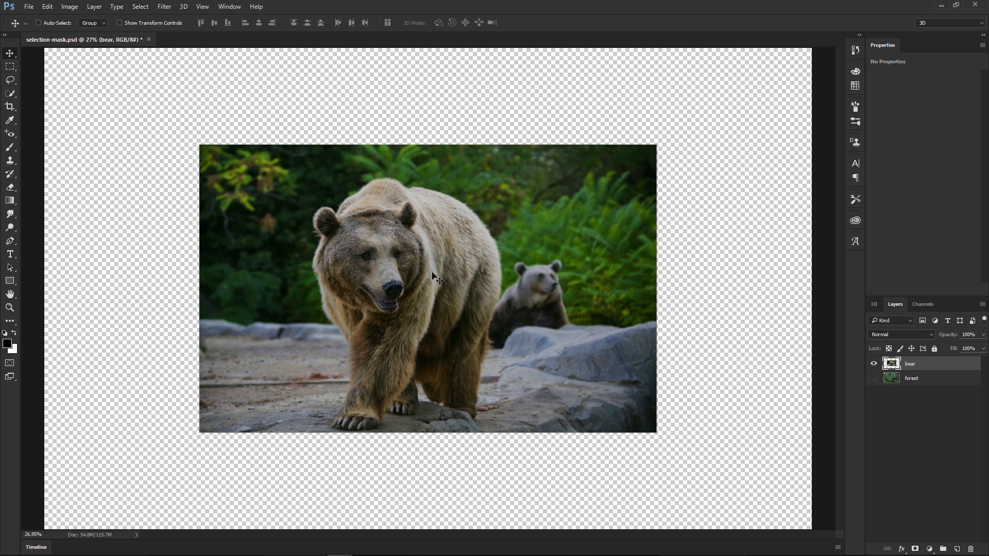
left_click(874, 381)
left_click(874, 380)
Reopen Select and Mask with Alt+Ctrl+R and Quick Select the bear's head
left_click(14, 68)
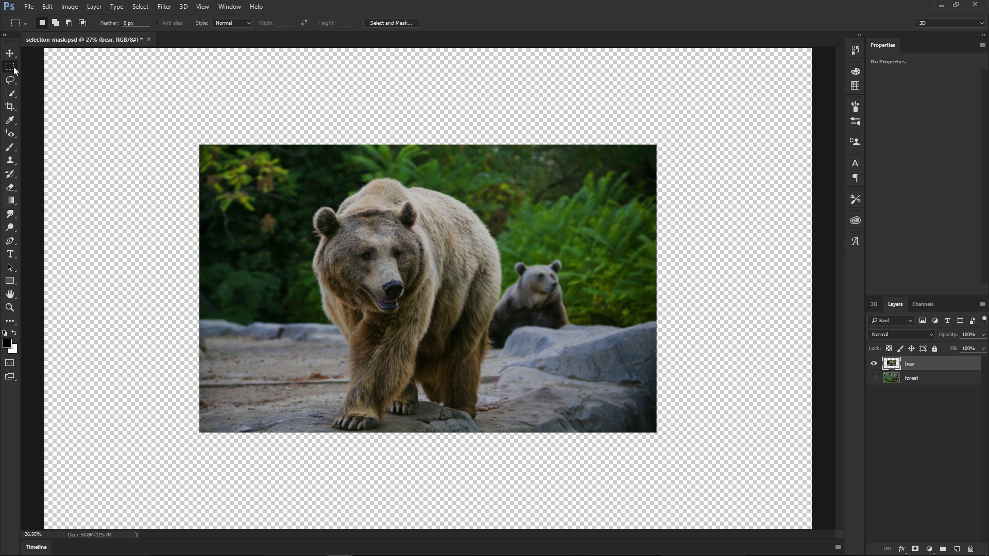
left_click(378, 23)
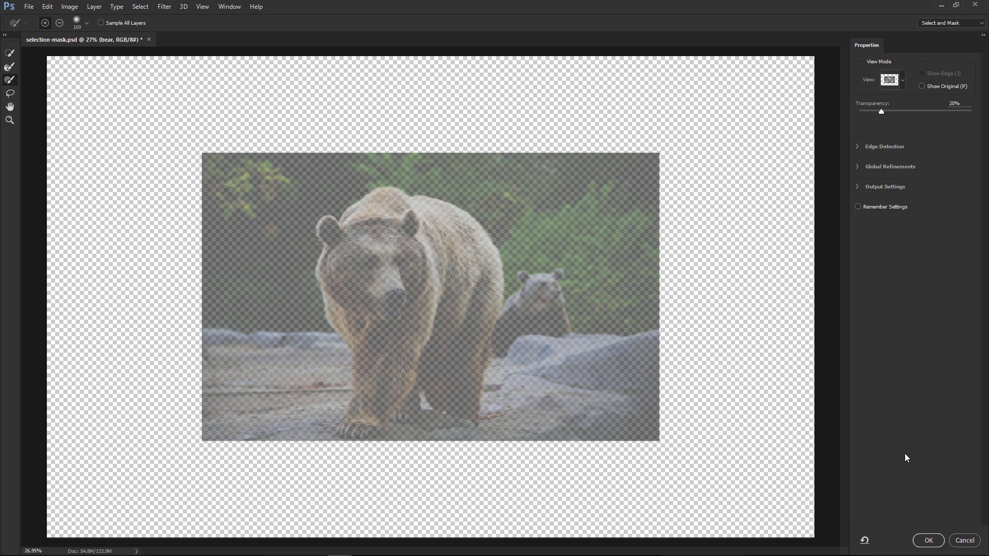
left_click(963, 541)
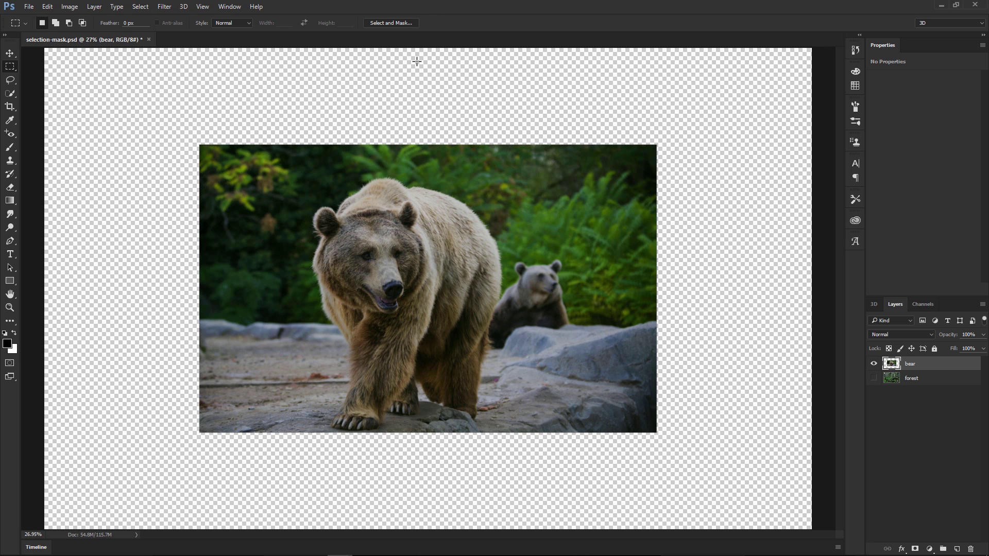
key("alt+ctrl+r")
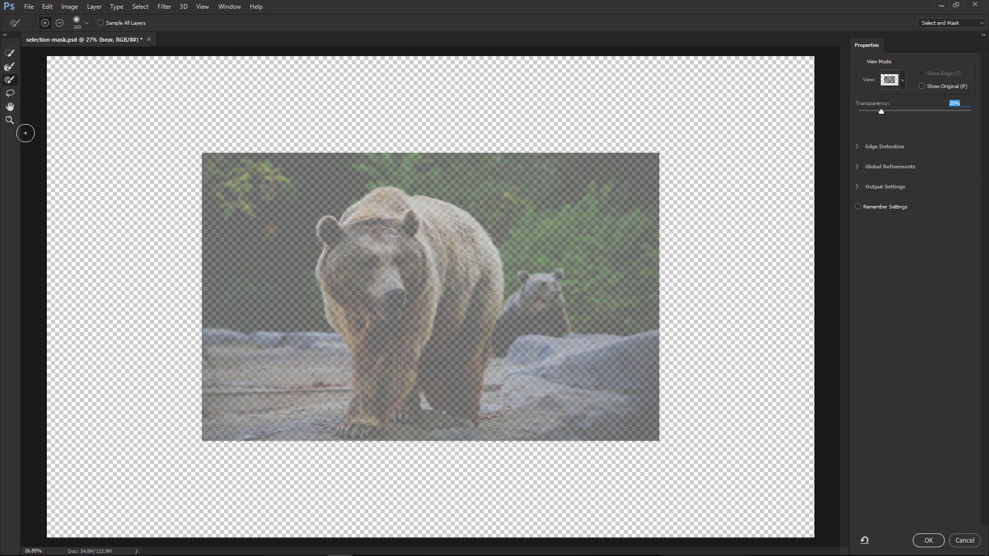
left_click(10, 54)
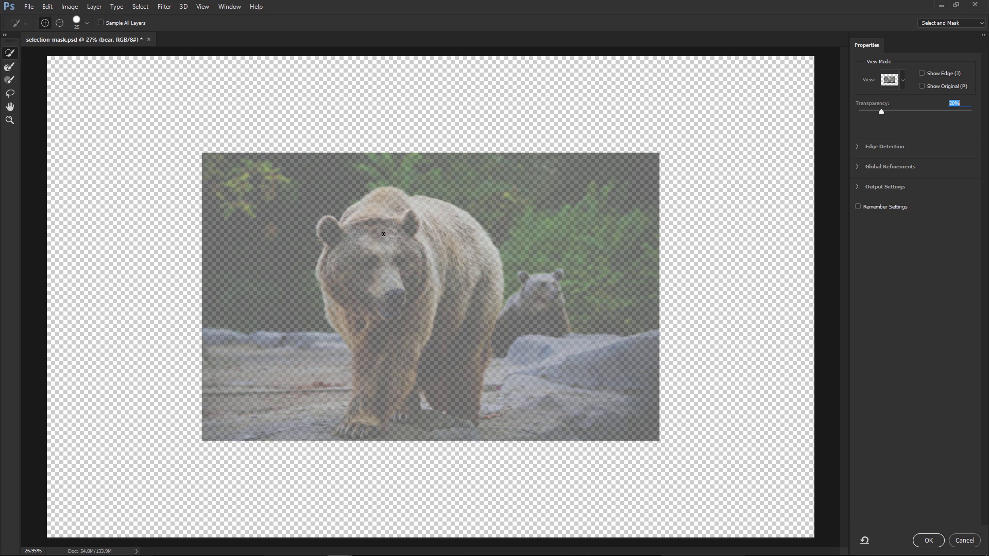
mouse_move(383, 234)
left_mouse_down()
mouse_move(361, 278)
mouse_move(403, 295)
mouse_move(414, 260)
mouse_move(386, 244)
mouse_move(398, 281)
left_mouse_up()
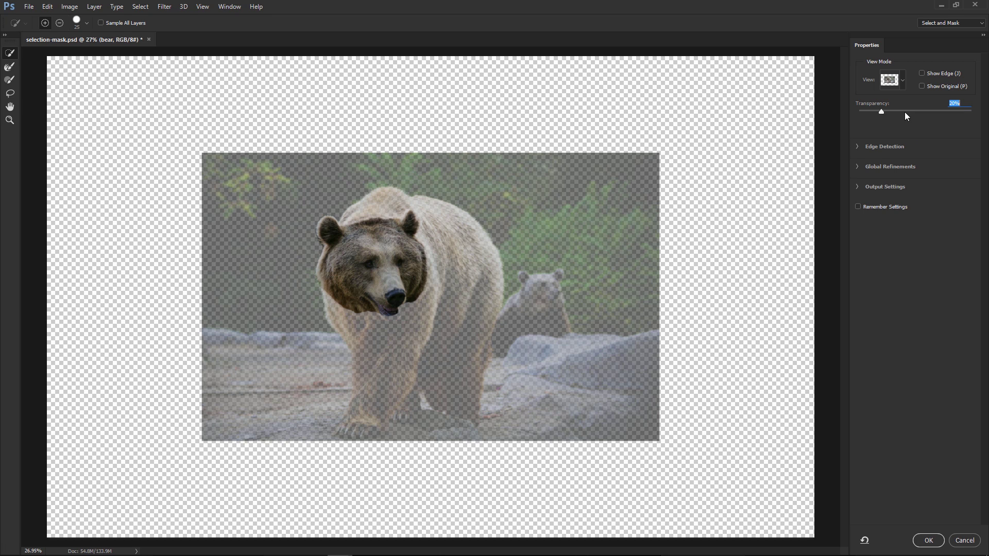
Push preview Transparency up to hide the background, then bring it back to about 40%
left_click_drag(885, 112, 978, 117)
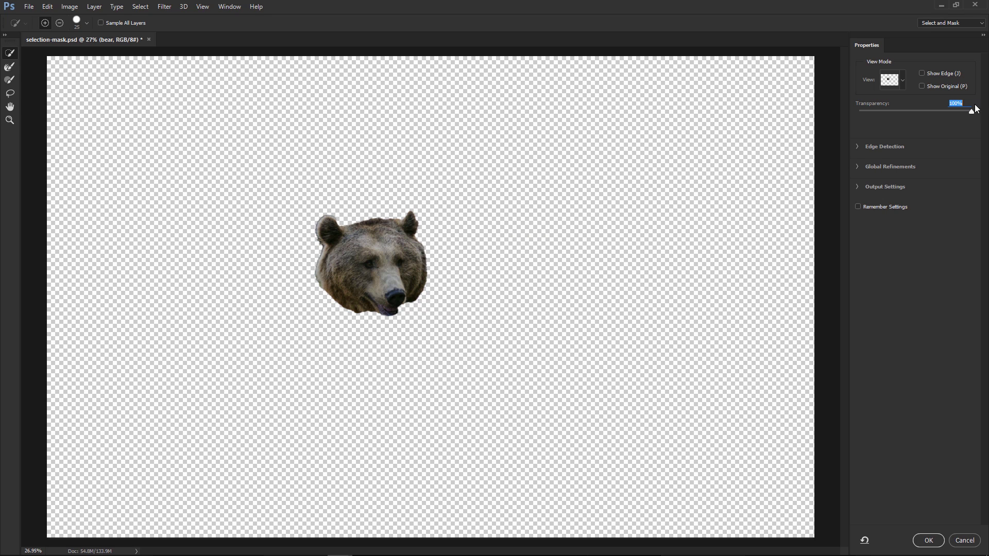
left_click_drag(969, 112, 904, 124)
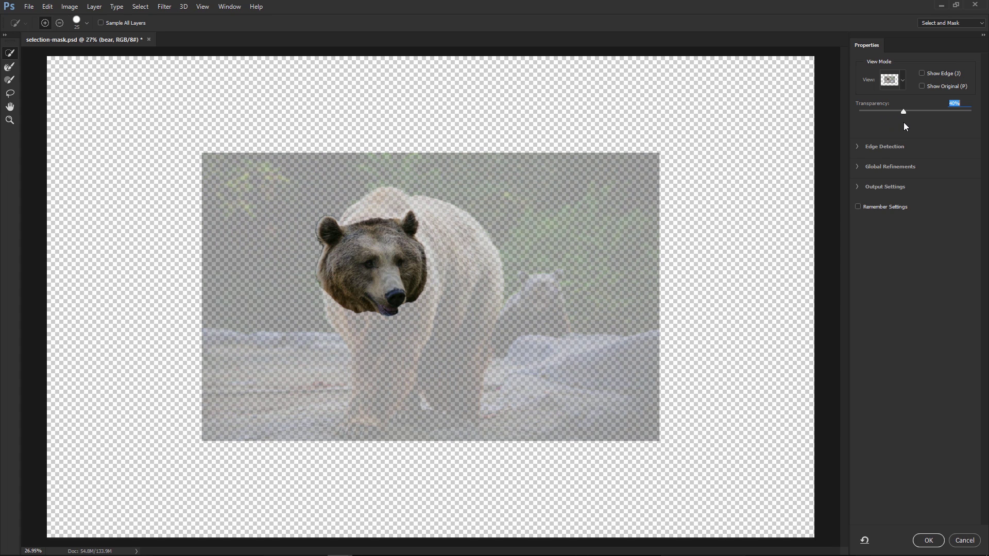
Refine the neck, nose and shoulder fur with a 400px Refine Edge Brush at maximum hardness
left_click(11, 81)
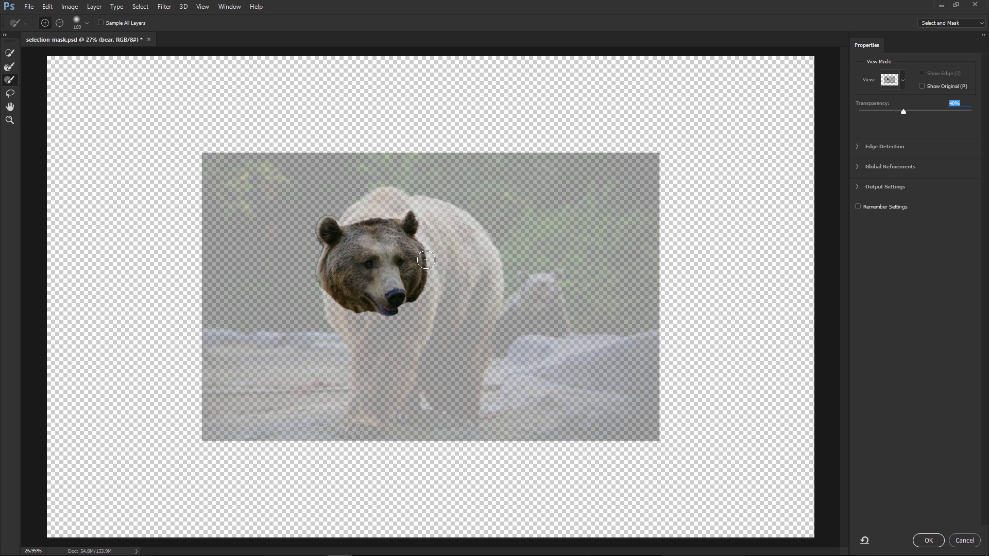
mouse_move(424, 273)
left_mouse_down()
mouse_move(431, 250)
mouse_move(444, 259)
mouse_move(434, 307)
mouse_move(447, 271)
mouse_move(404, 305)
mouse_move(421, 316)
mouse_move(417, 304)
mouse_move(385, 322)
mouse_move(393, 311)
mouse_move(373, 312)
mouse_move(367, 297)
mouse_move(383, 315)
mouse_move(404, 317)
mouse_move(377, 307)
left_mouse_up()
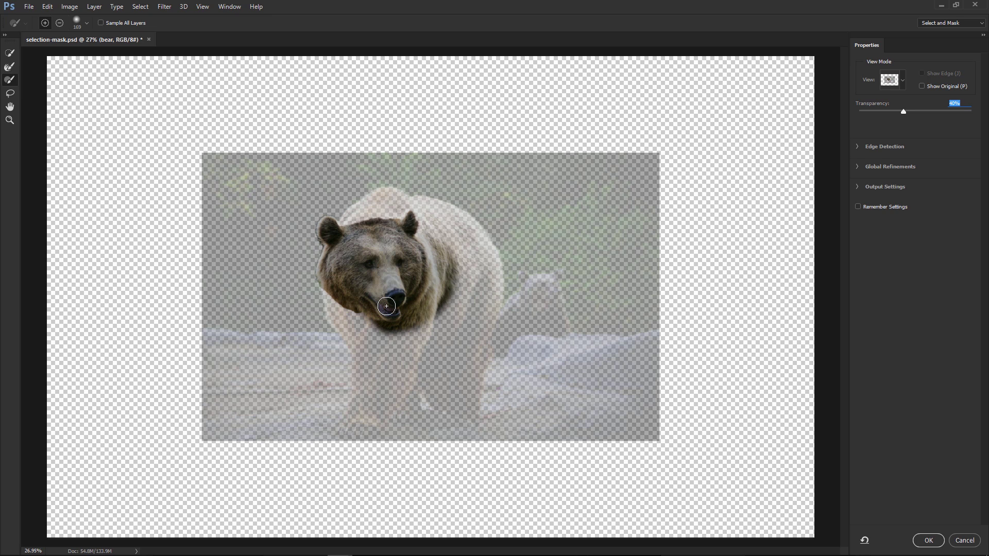
key("bracketleft")
key("bracketleft")
key("bracketleft")
key("bracketleft")
key("bracketright")
key("bracketright")
key("bracketright")
key("bracketright")
key("bracketright")
key("bracketright")
key("bracketright")
key("bracketright")
key("bracketright")
key("bracketright")
key("bracketright")
key("bracketright")
key("bracketright")
key("bracketright")
key("bracketright")
key("bracketright")
mouse_move(387, 306)
left_mouse_down()
mouse_move(369, 294)
mouse_move(414, 297)
left_mouse_up()
key("bracketleft")
key("bracketleft")
key("bracketleft")
key("bracketleft")
key("bracketleft")
key("bracketleft")
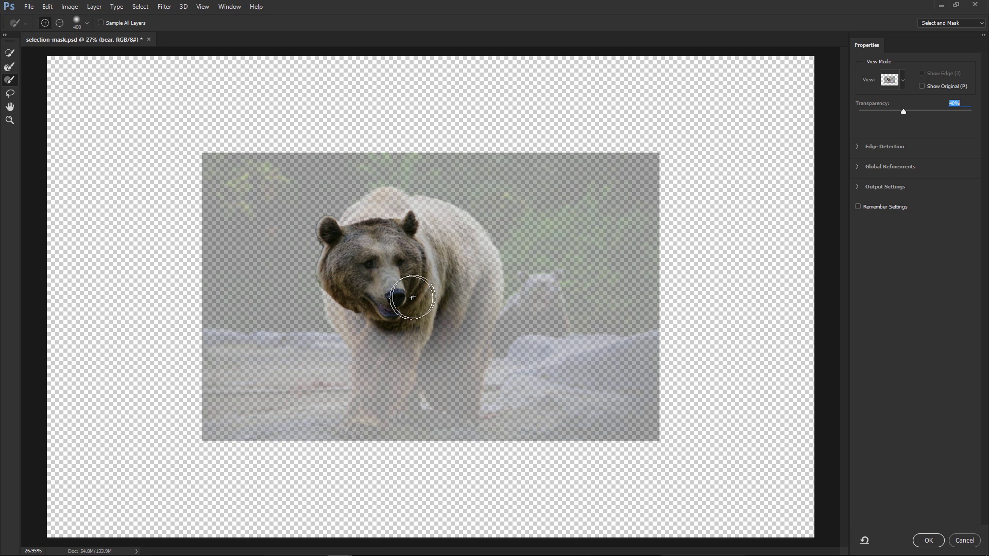
left_click(87, 24)
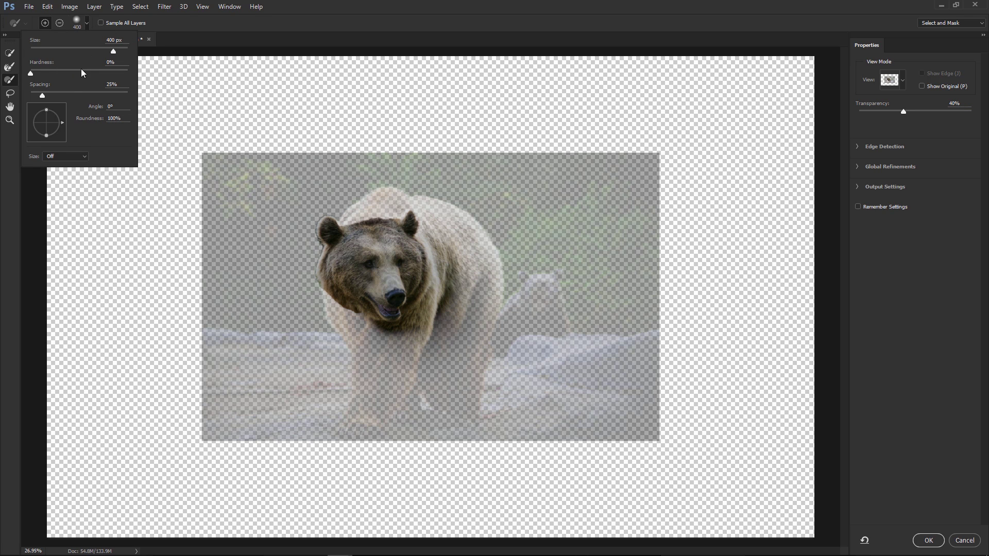
left_click(371, 246)
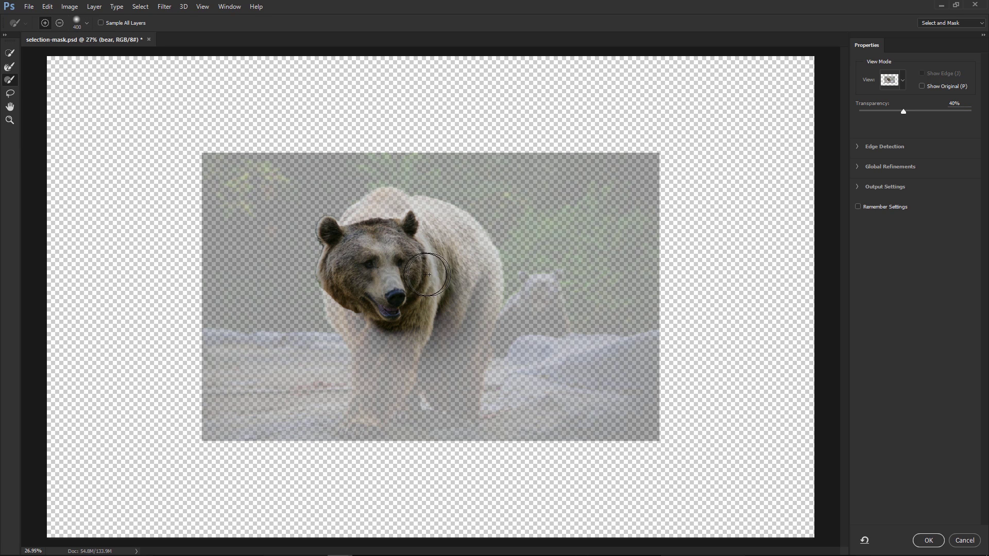
right_click(424, 265)
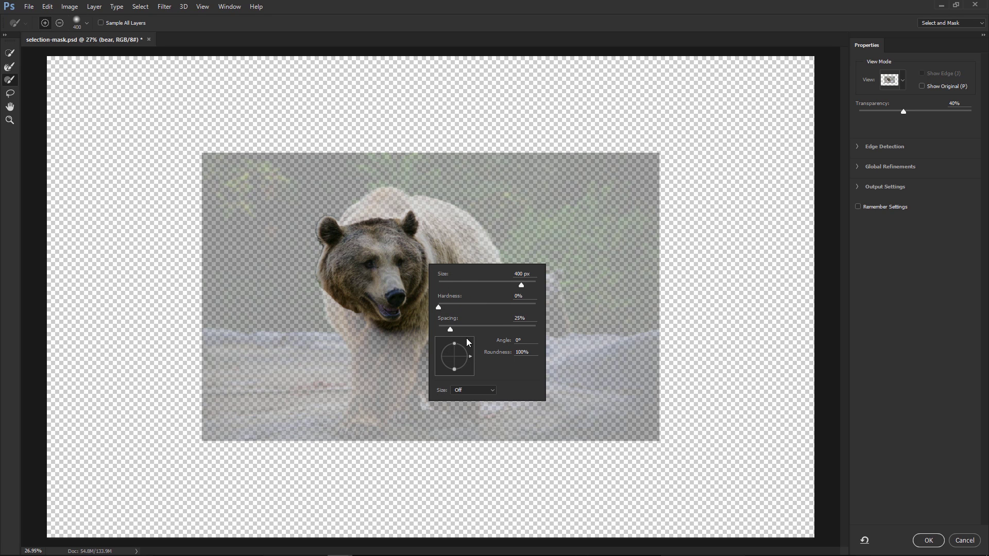
left_click_drag(438, 307, 537, 302)
left_click(383, 267)
mouse_move(384, 267)
left_mouse_down()
mouse_move(409, 272)
mouse_move(444, 253)
mouse_move(418, 235)
mouse_move(448, 267)
mouse_move(411, 274)
mouse_move(448, 267)
mouse_move(430, 278)
left_mouse_up()
Lasso the shoulder, chest and belly into the selection and hide the unselected background
left_click(10, 93)
mouse_move(460, 247)
left_mouse_down()
mouse_move(477, 272)
mouse_move(471, 333)
mouse_move(423, 355)
mouse_move(411, 258)
mouse_move(454, 252)
left_mouse_up()
mouse_move(456, 350)
left_mouse_down()
mouse_move(490, 326)
mouse_move(476, 266)
mouse_move(455, 351)
left_mouse_up()
left_click_drag(904, 111, 976, 114)
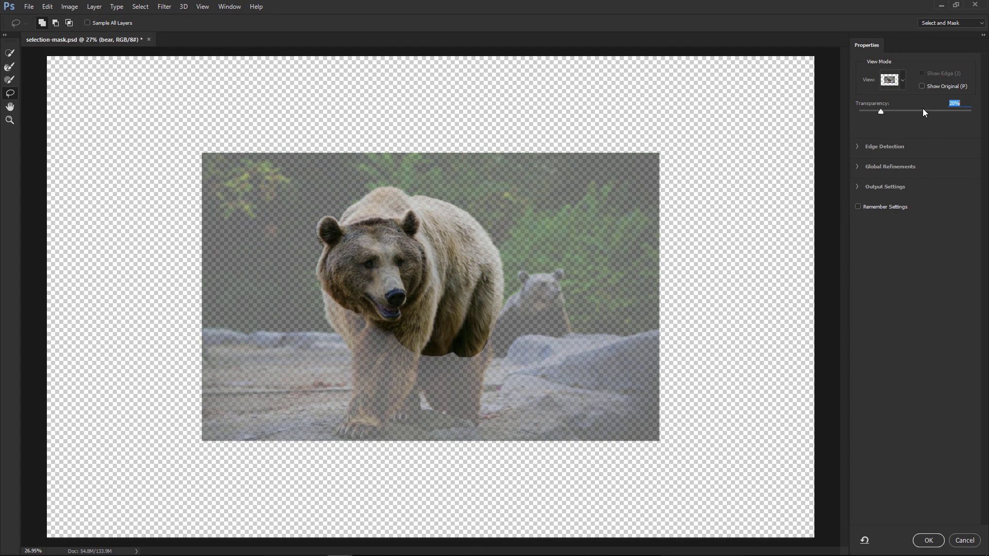
Fit the canvas, then add the front leg, chest and back leg with a 250px Quick Selection brush
key("ctrl+0")
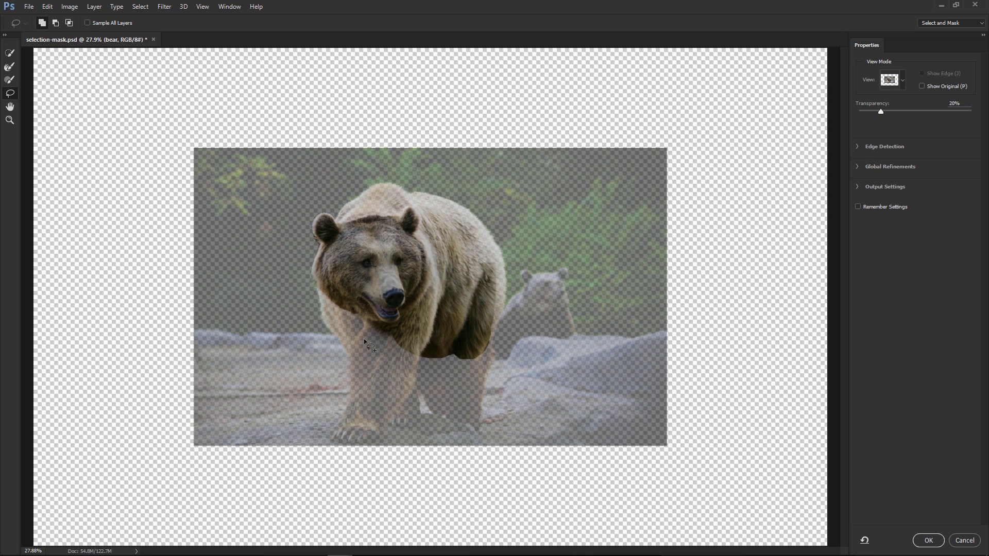
key("w")
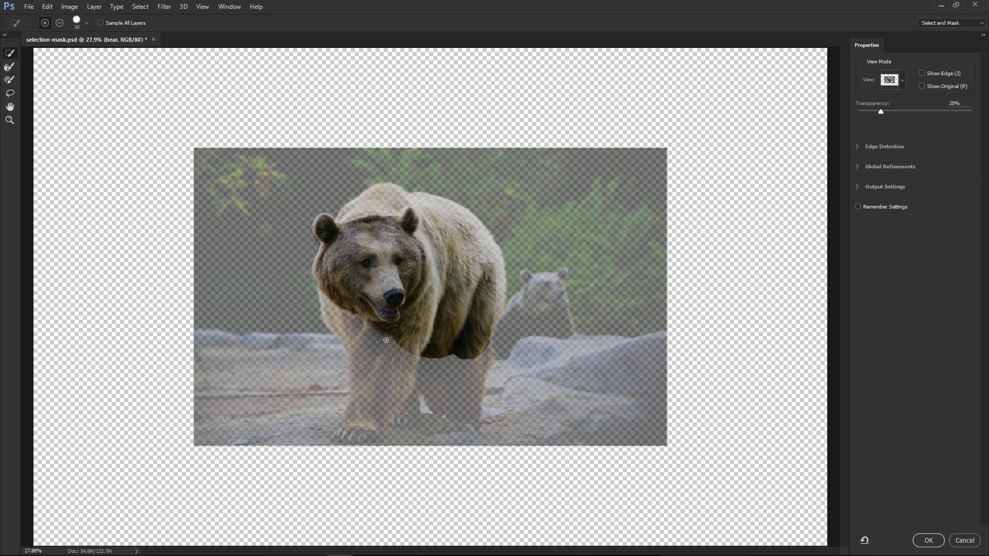
key("bracketright")
key("bracketright")
key("bracketright")
left_click_drag(380, 369, 386, 349)
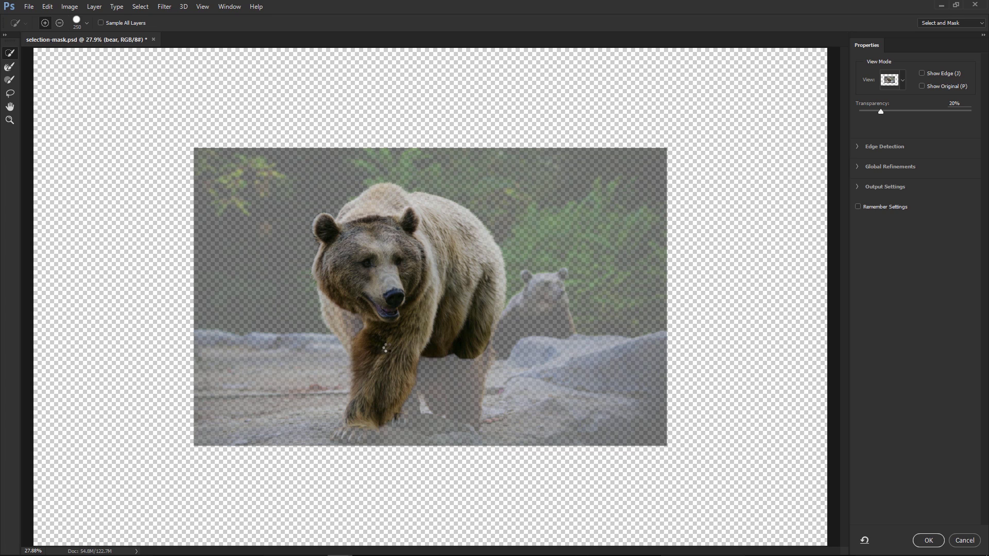
left_click(363, 330)
left_click(453, 378)
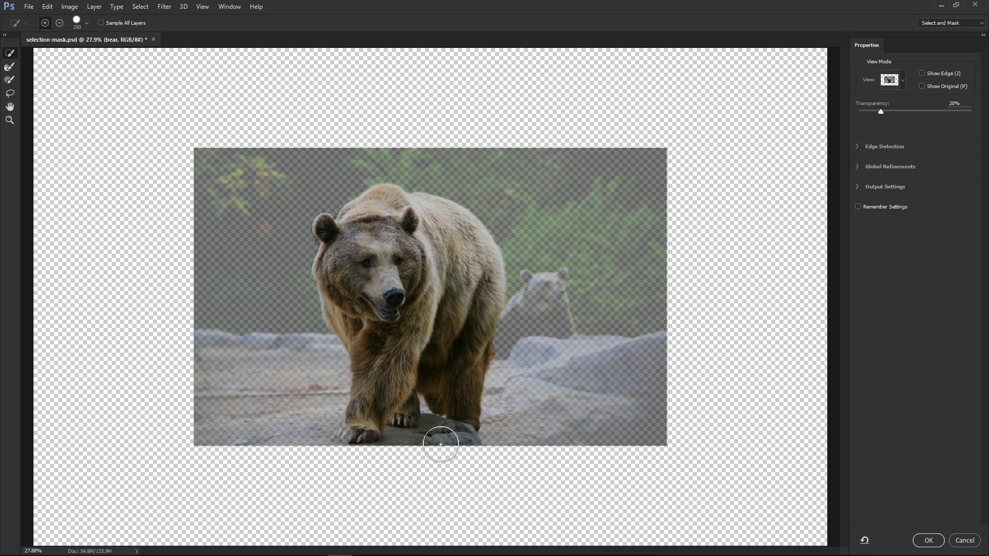
Subtract the rock, add both paws with a 70px brush, and set Transparency to 100%
key("alt")
left_click_drag(466, 456, 435, 437)
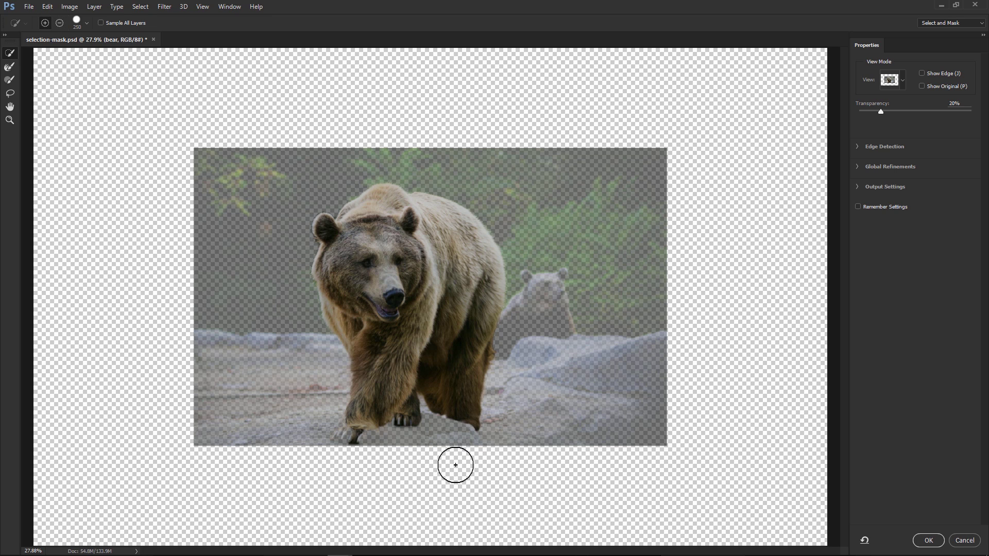
key("bracketleft")
key("bracketleft")
key("bracketleft")
key("bracketleft")
key("bracketleft")
key("bracketleft")
key("bracketleft")
key("bracketleft")
left_click(365, 436)
left_click(420, 418)
left_click_drag(880, 112, 981, 130)
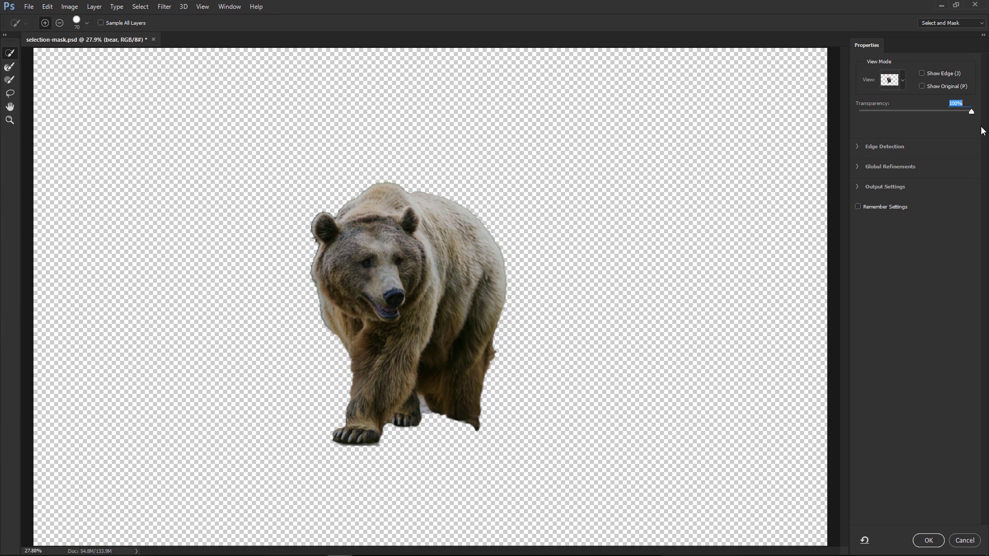
Try the On Black and On White previews, then settle on Onion Skin view
left_click(903, 80)
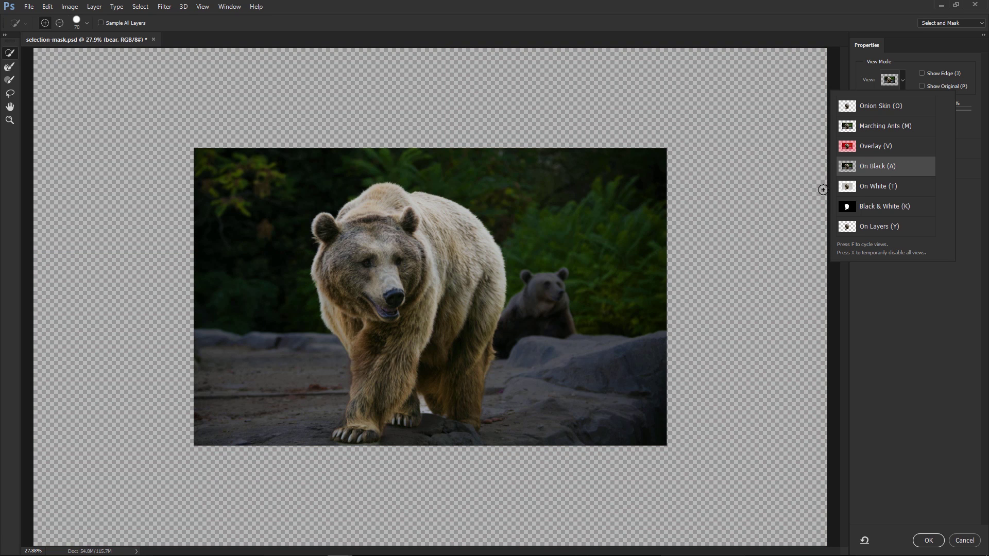
left_click(970, 144)
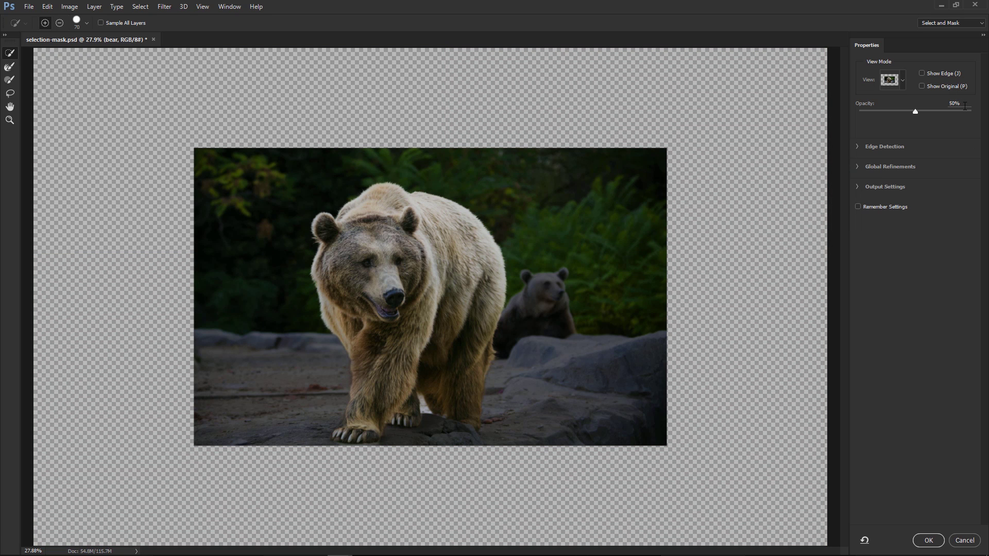
left_click_drag(923, 113, 967, 122)
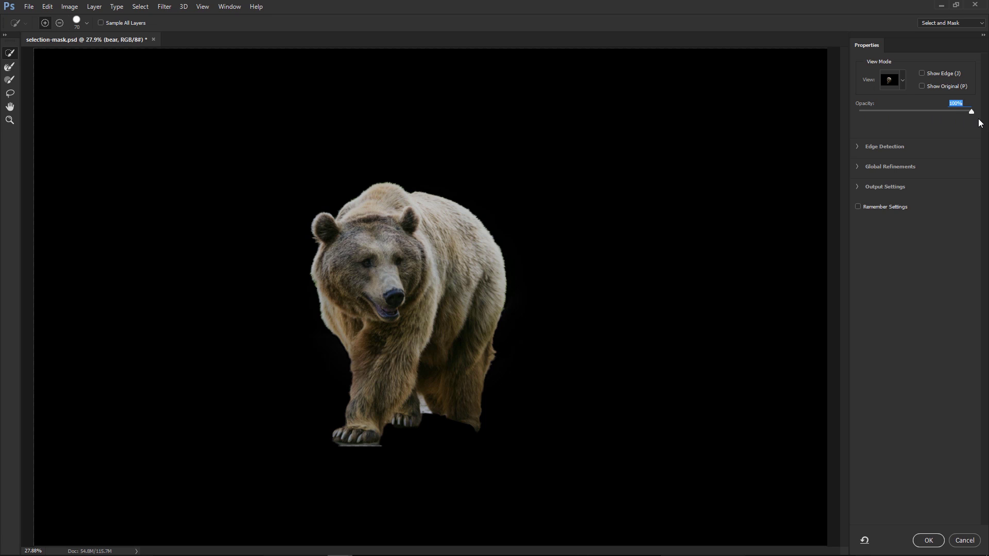
left_click(902, 80)
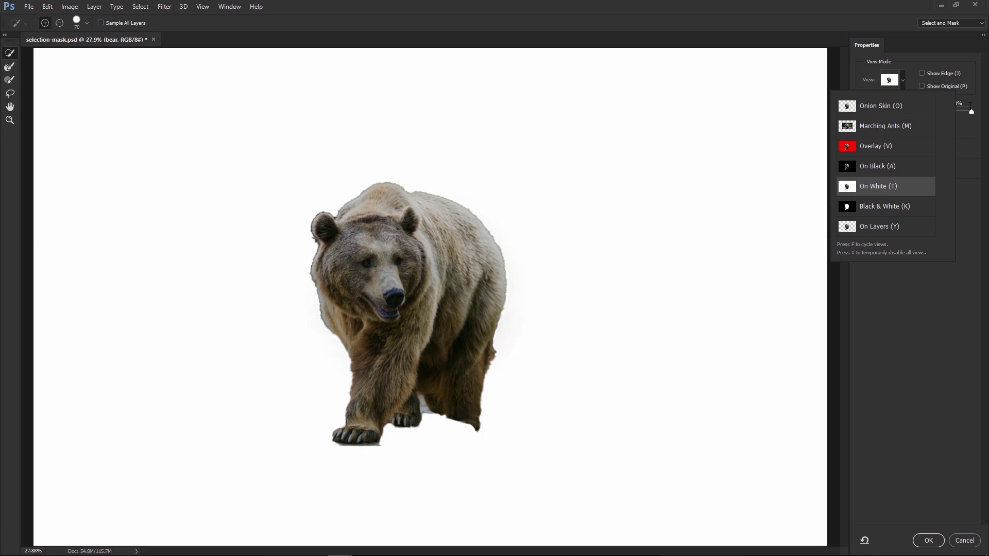
left_click(965, 135)
left_click(904, 82)
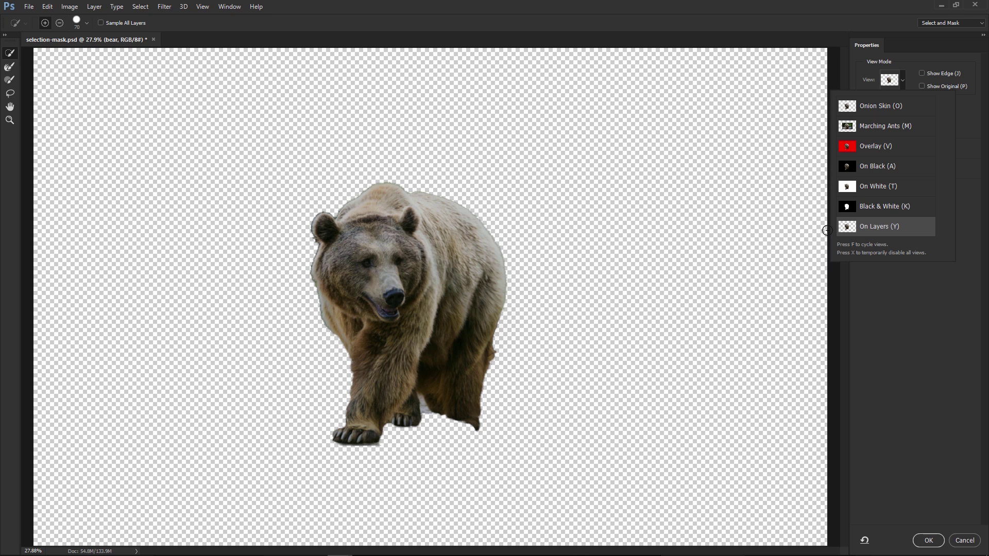
left_click(873, 107)
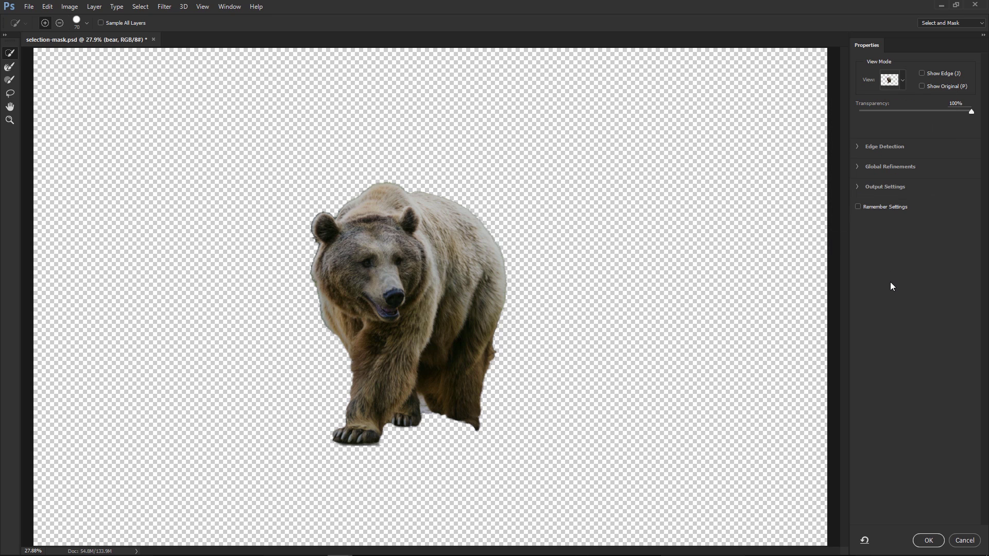
Fade the original background in at about 51% transparency and zoom to 200% on the legs
mouse_move(899, 111)
left_mouse_down()
mouse_move(920, 111)
mouse_move(880, 112)
mouse_move(918, 113)
left_mouse_up()
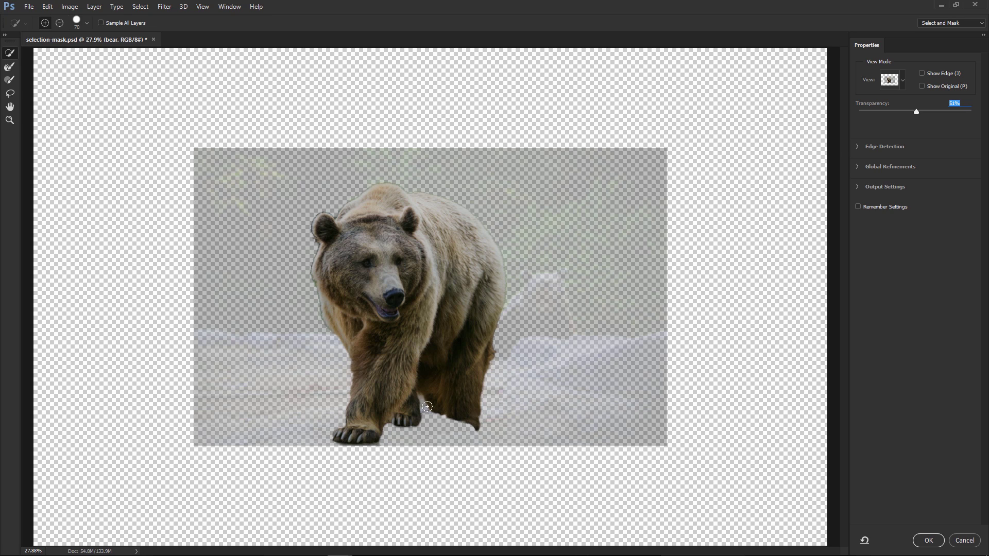
key("z")
left_click_drag(425, 407, 427, 409)
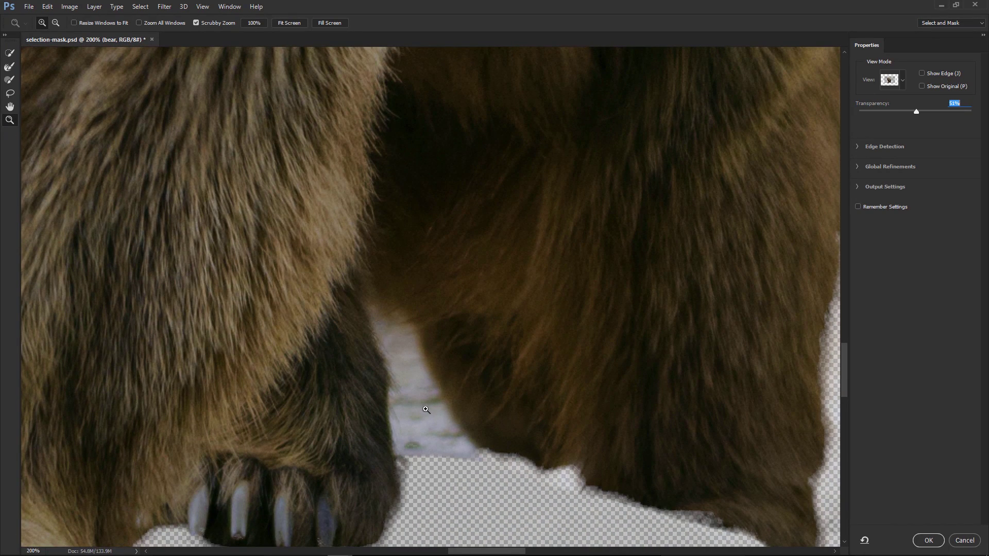
Subtract the snow between the paws with a 30px Quick Selection brush, then zoom out to 33.3%
key("w")
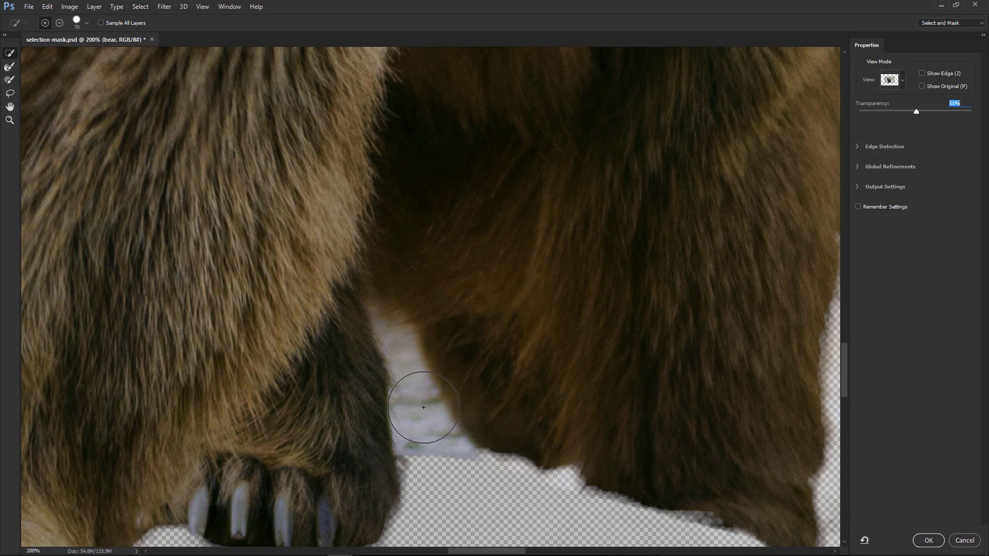
key("bracketleft")
key("bracketleft")
key("bracketleft")
key("bracketleft")
key("bracketleft")
key("alt")
mouse_move(421, 400)
left_mouse_down()
mouse_move(405, 354)
mouse_move(437, 453)
mouse_move(457, 473)
left_mouse_up()
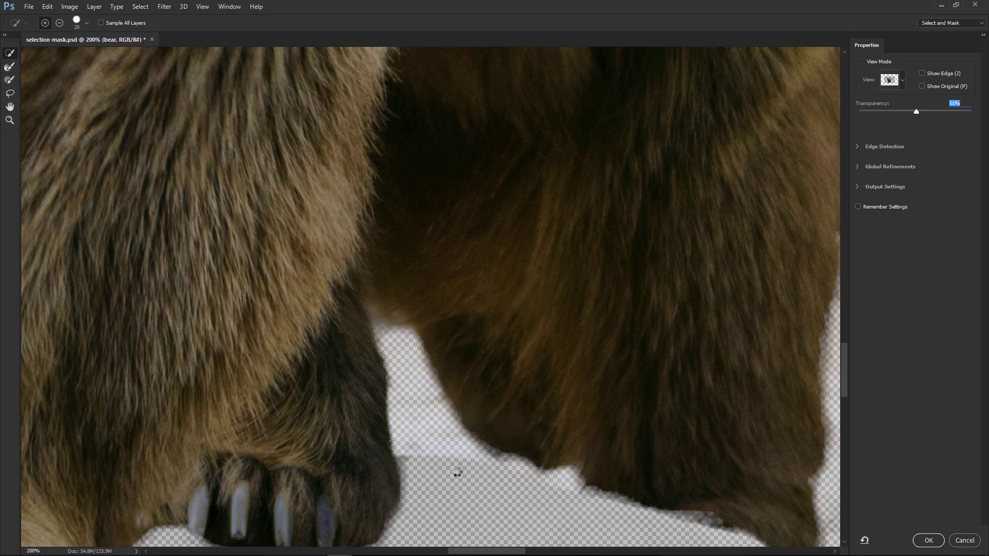
key("z")
left_click(426, 407, "alt")
left_click(426, 405, "alt")
left_click(426, 405, "alt")
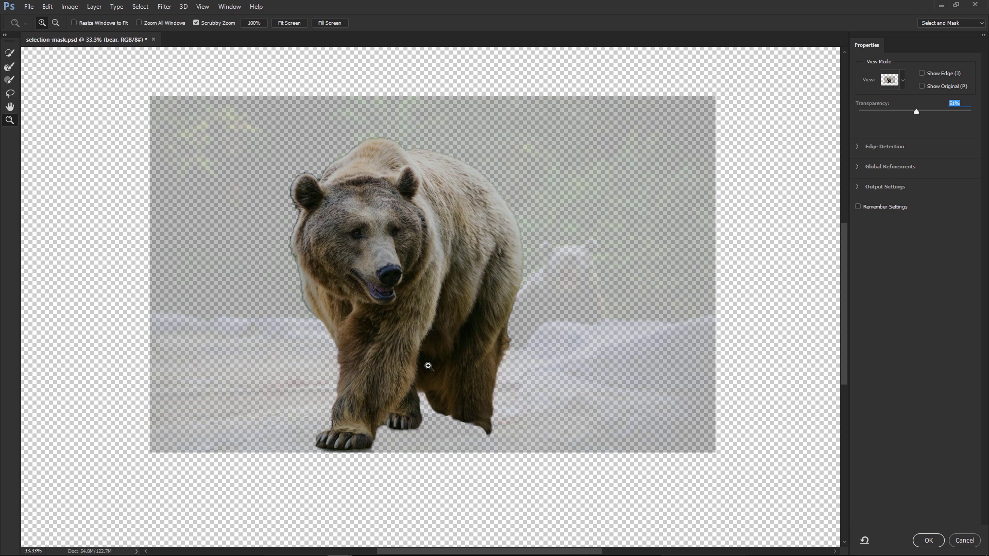
Refine the front-leg edge, set Transparency to 100%, and preview the mask in Black & White
left_click(9, 66)
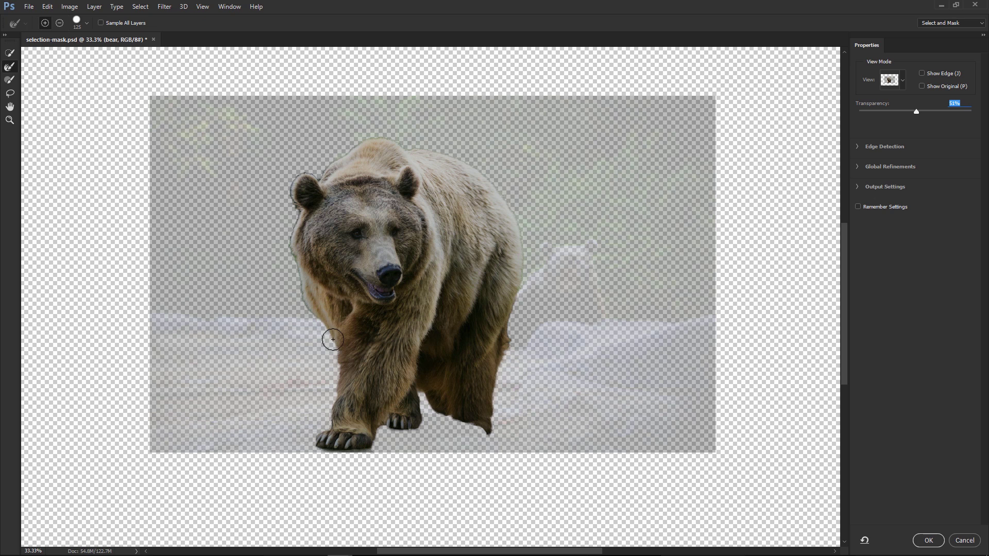
mouse_move(329, 401)
left_mouse_down()
mouse_move(327, 425)
mouse_move(331, 359)
mouse_move(300, 299)
mouse_move(284, 186)
mouse_move(308, 163)
mouse_move(388, 141)
mouse_move(346, 152)
mouse_move(377, 136)
mouse_move(468, 161)
mouse_move(499, 188)
mouse_move(524, 249)
mouse_move(498, 424)
mouse_move(479, 433)
mouse_move(425, 408)
mouse_move(452, 422)
mouse_move(419, 438)
left_mouse_up()
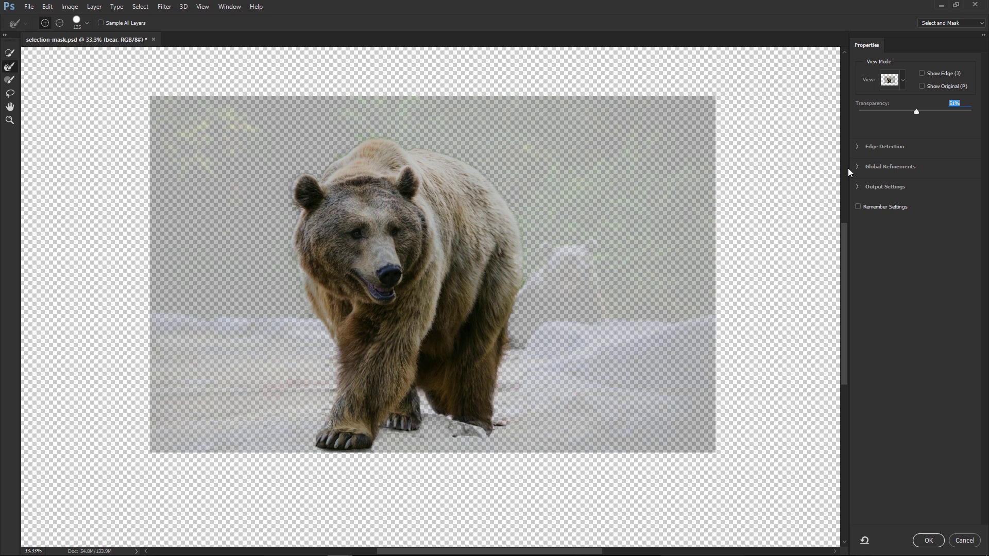
left_click_drag(947, 112, 980, 113)
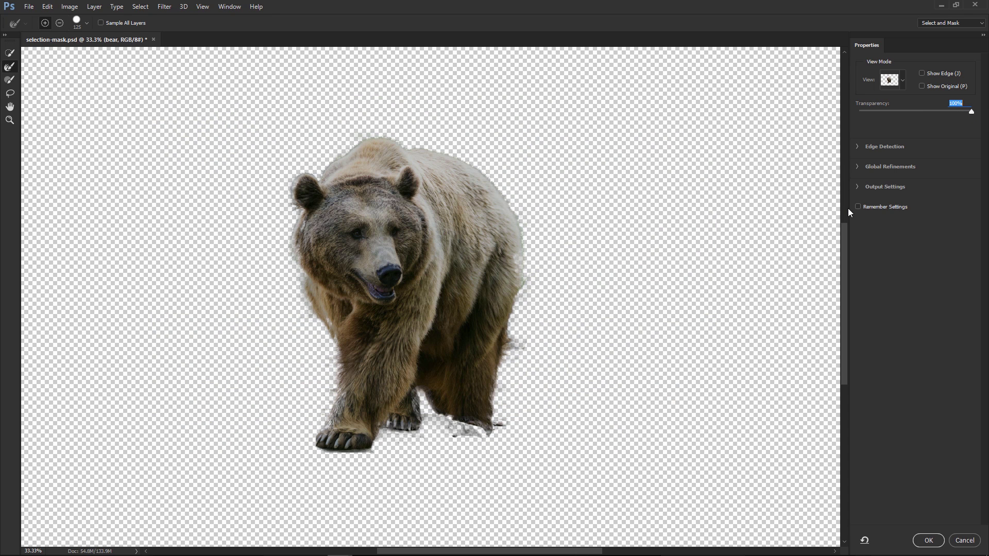
left_click(902, 81)
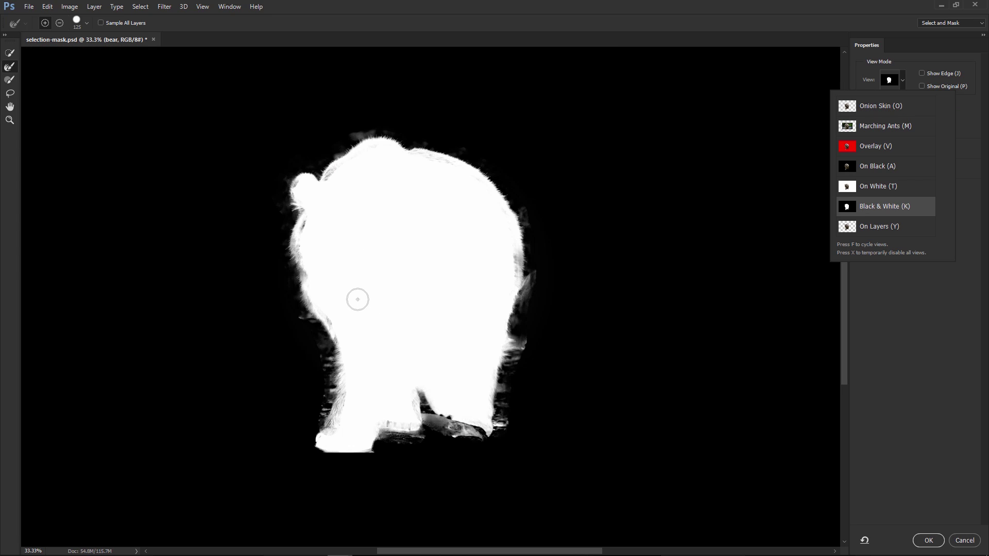
left_click(9, 79)
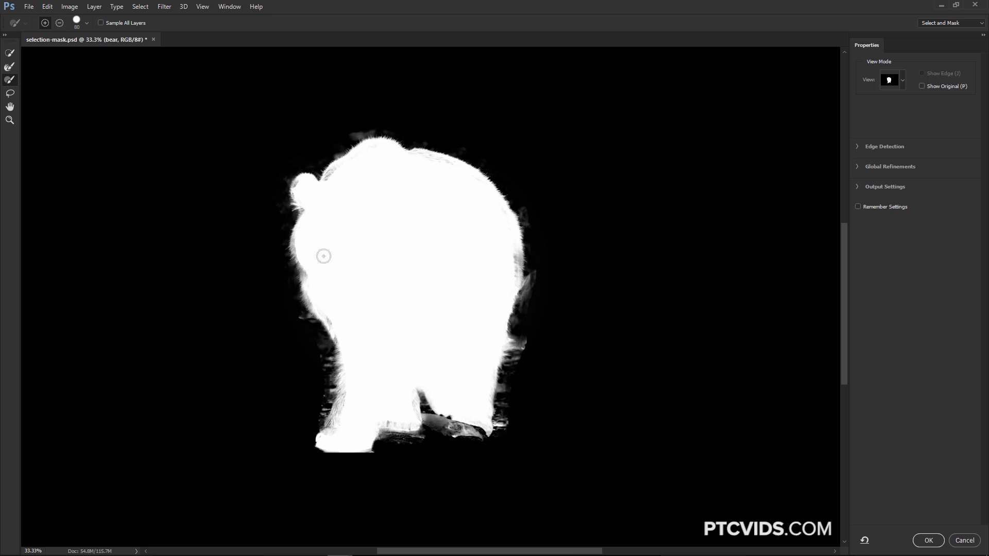
Lower the Refine Edge Brush hardness and paint the head, ear and fur fringes into the mask
right_click(311, 250)
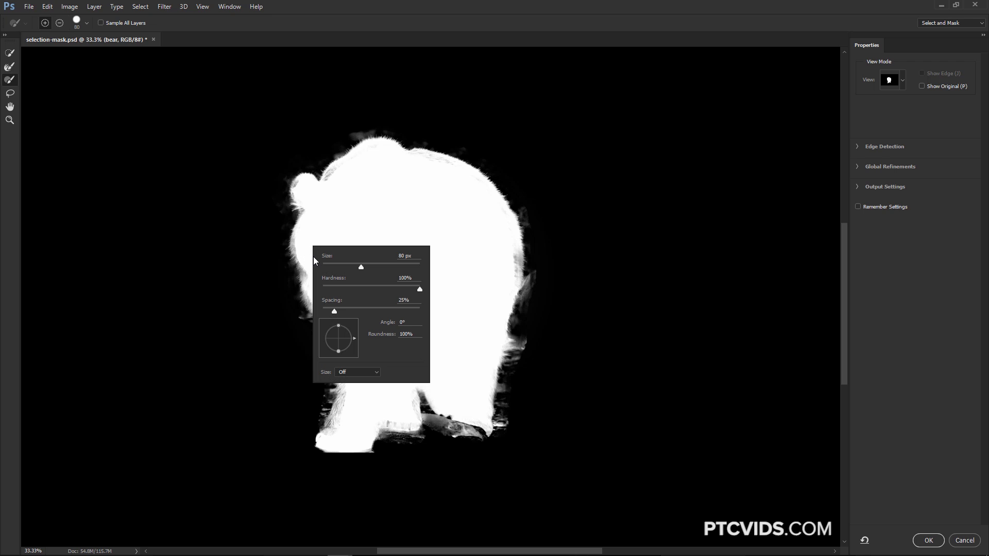
left_click_drag(372, 289, 327, 292)
left_click(333, 220)
left_click_drag(304, 256, 301, 190)
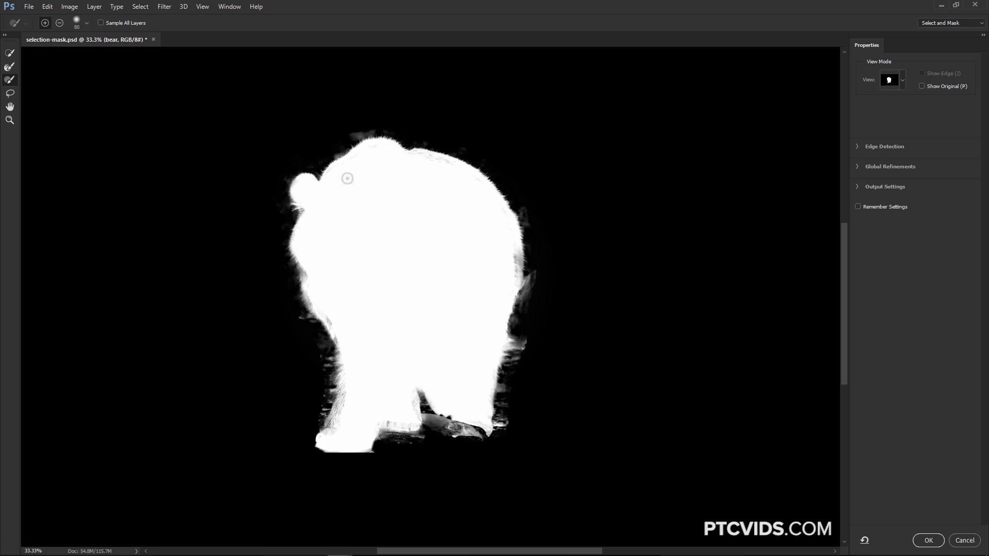
left_click_drag(513, 269, 512, 265)
left_click_drag(331, 434, 355, 390)
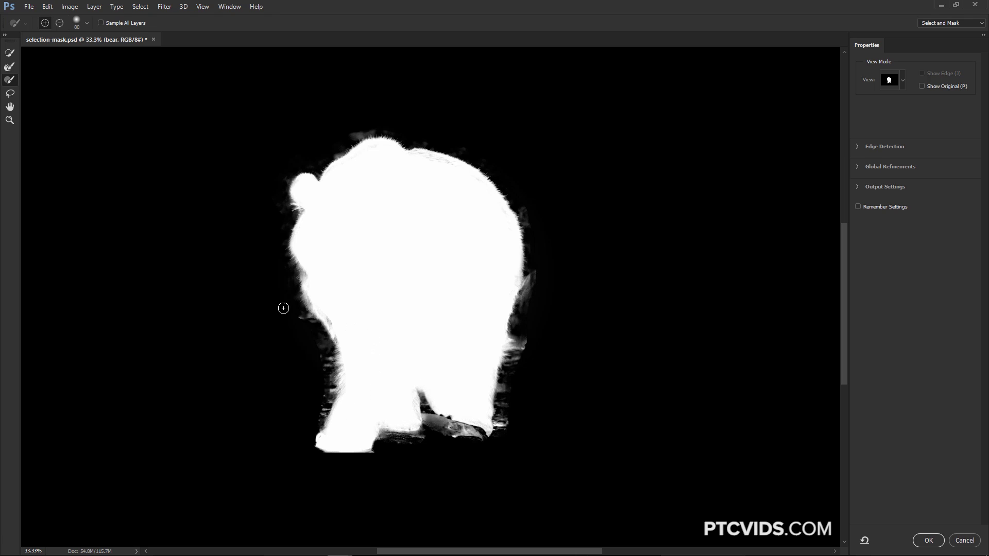
Alt-paint out the log and background around the legs and edges with a 90px brush, then fit the view
key("alt")
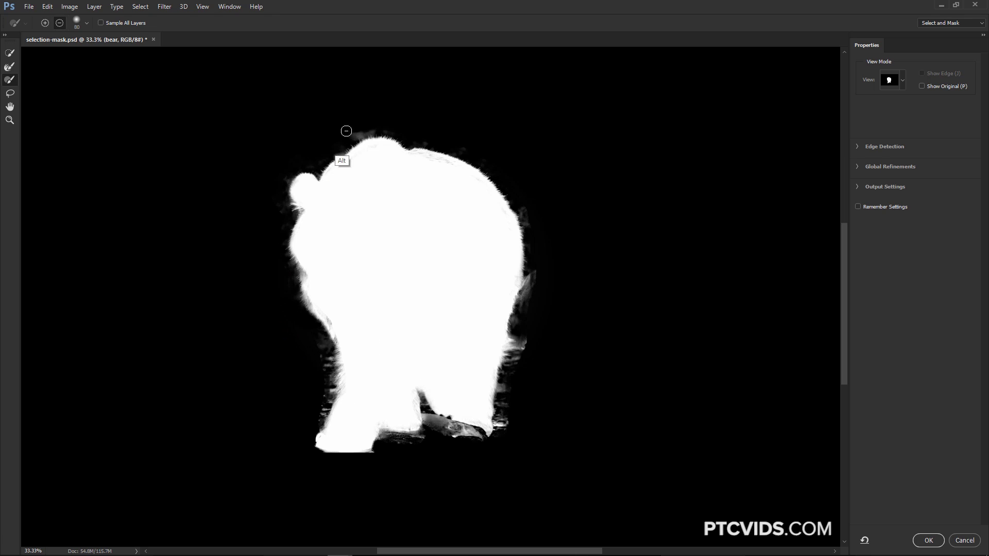
mouse_move(525, 201)
left_mouse_down()
mouse_move(538, 271)
mouse_move(528, 364)
mouse_move(510, 395)
mouse_move(509, 379)
mouse_move(501, 423)
left_mouse_up()
mouse_move(435, 430)
left_mouse_down()
mouse_move(452, 442)
mouse_move(428, 418)
mouse_move(475, 439)
mouse_move(431, 421)
mouse_move(426, 443)
mouse_move(384, 439)
mouse_move(418, 441)
mouse_move(395, 418)
mouse_move(428, 409)
left_mouse_up()
key("z")
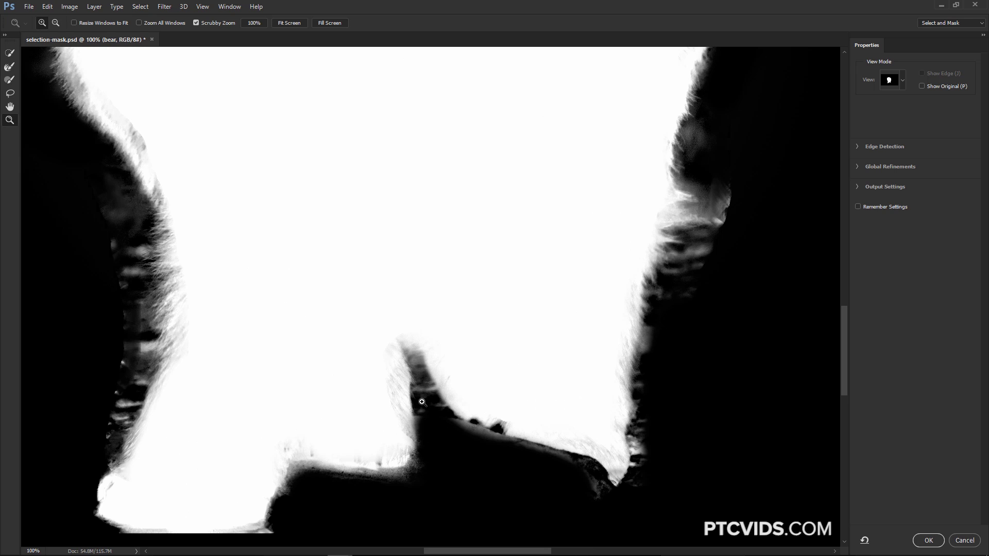
key("r")
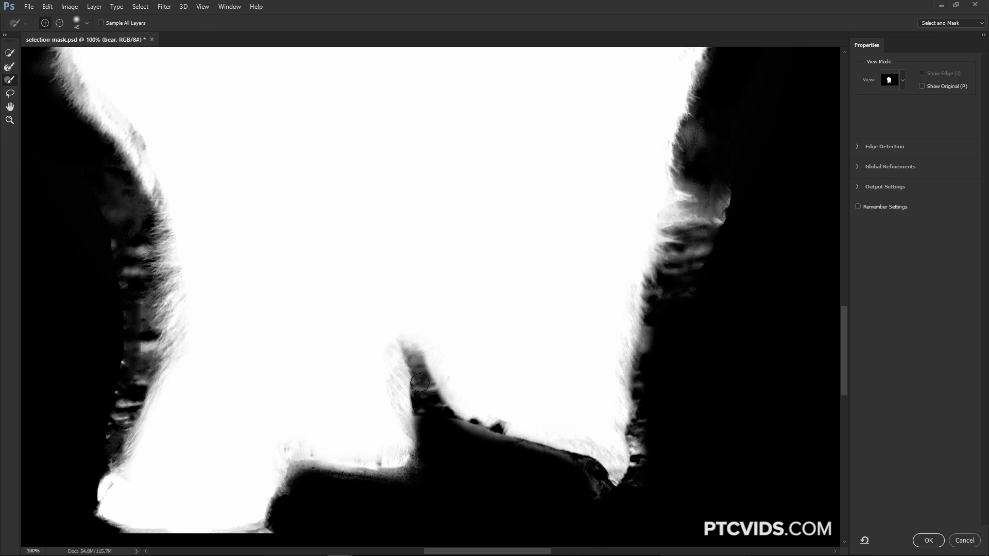
mouse_move(422, 381)
left_mouse_down()
mouse_move(430, 451)
mouse_move(524, 458)
left_mouse_up()
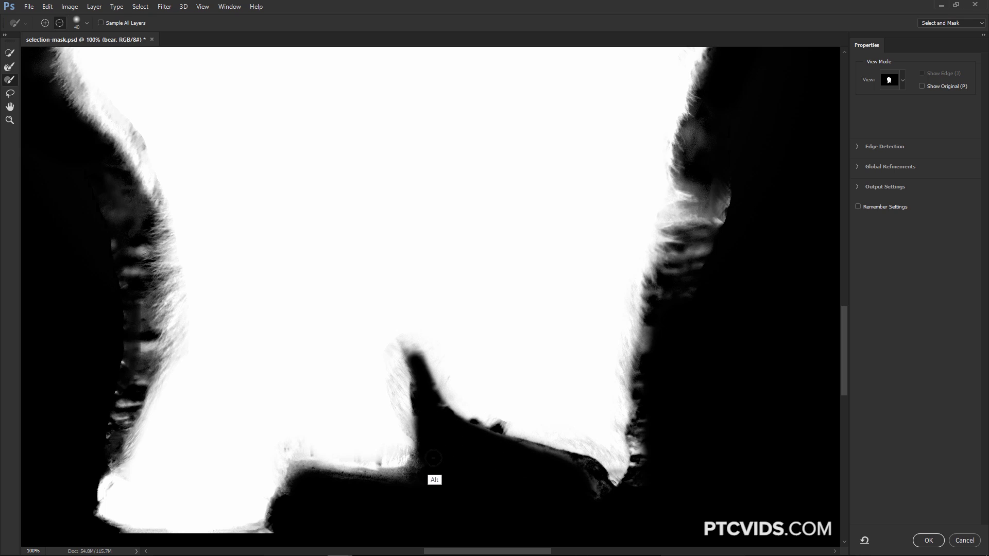
key("bracketright")
key("bracketright")
key("bracketright")
key("bracketright")
key("bracketright")
mouse_move(116, 350)
left_mouse_down()
mouse_move(123, 295)
mouse_move(141, 257)
mouse_move(113, 367)
left_mouse_up()
key("z")
right_click(189, 282)
left_click(205, 290)
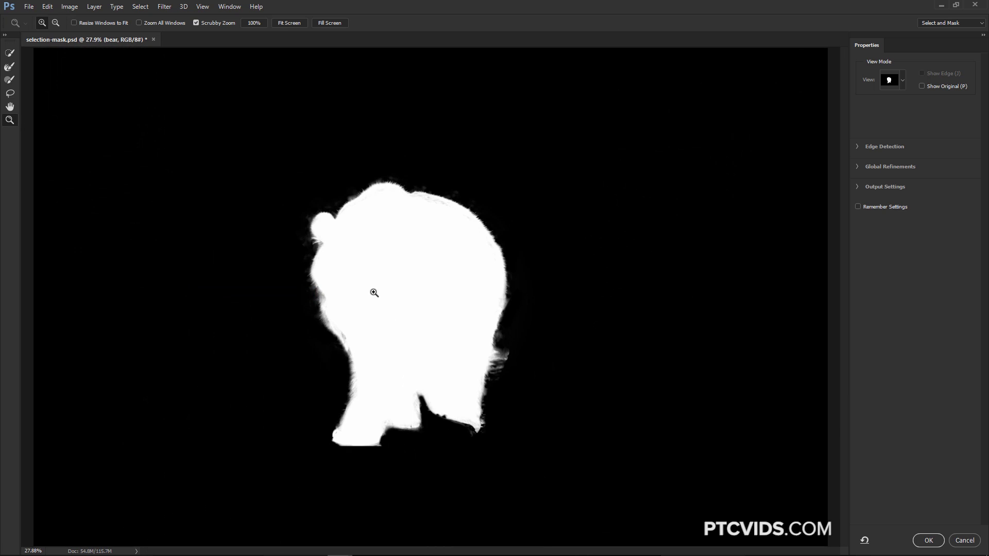
left_click(9, 81)
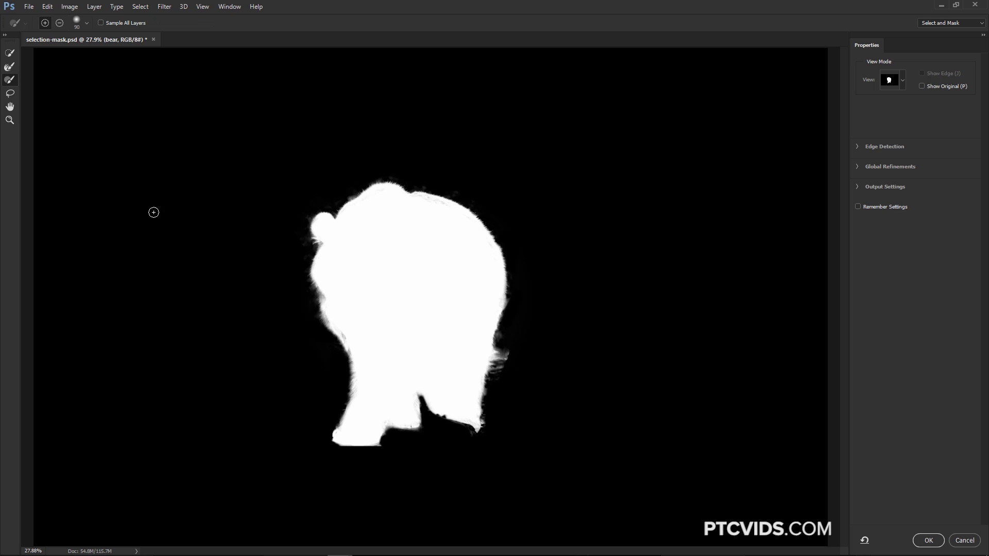
left_click(60, 22)
key("shift")
key("alt")
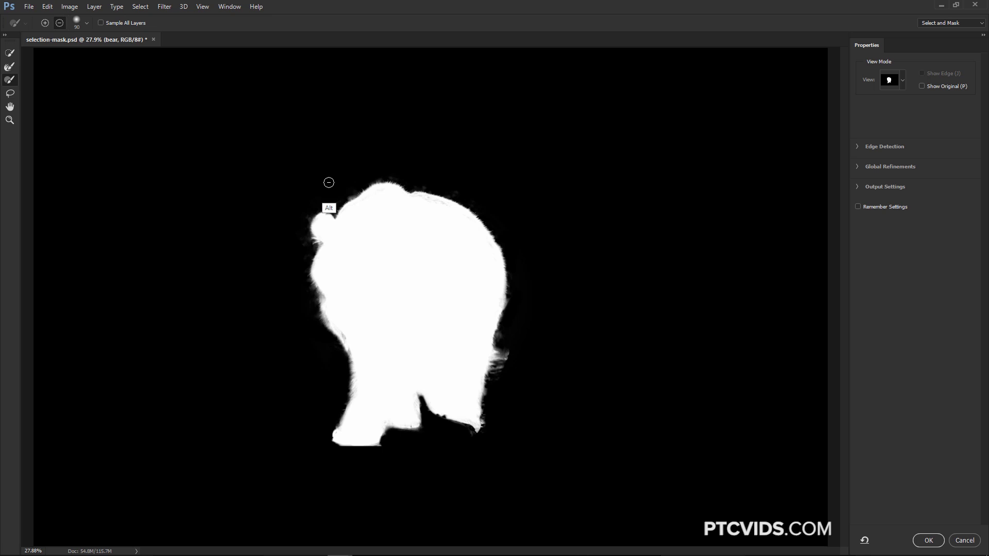
key("shift")
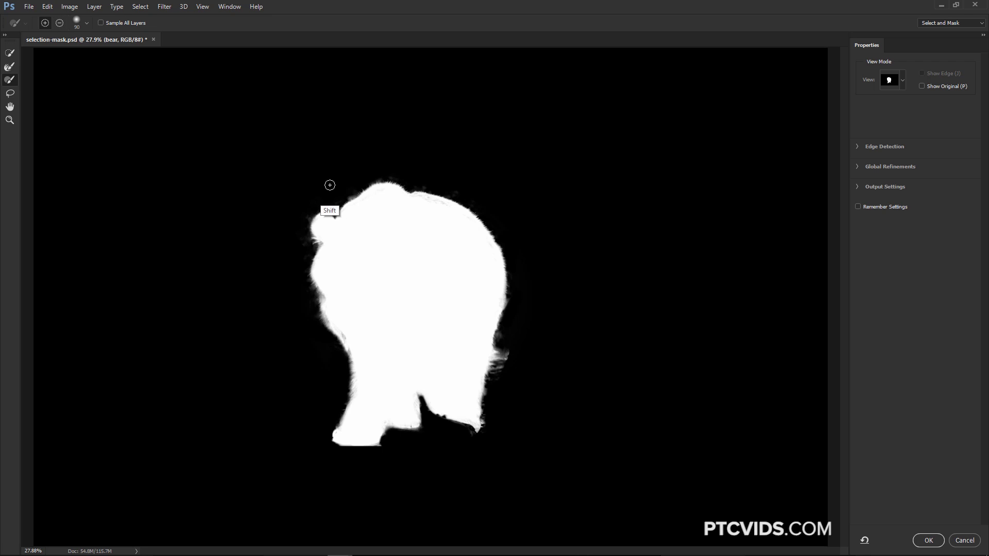
left_click(47, 25)
Switch the preview to On White, set Smooth to 8, and Shift Edge to -32%
left_click(898, 83)
left_click(865, 291)
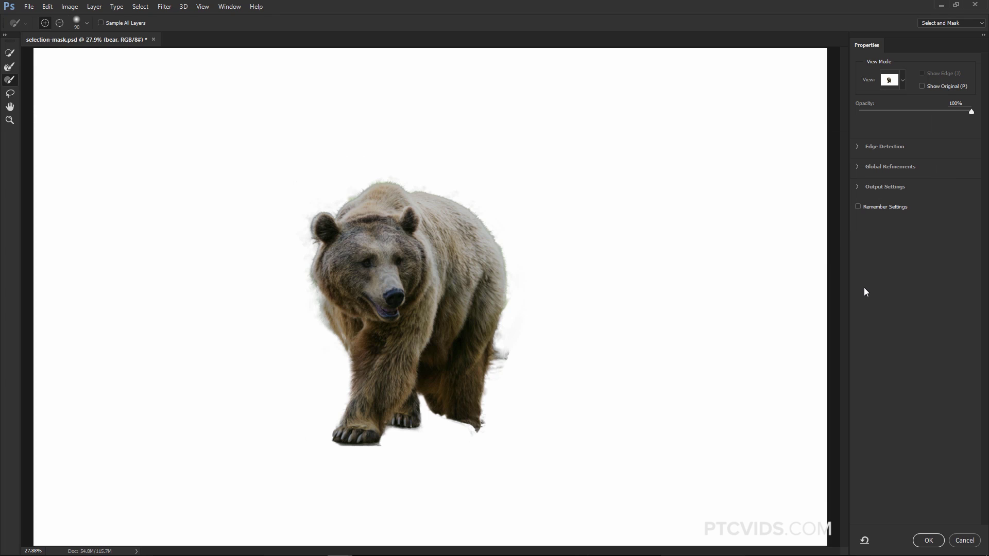
left_click(859, 166)
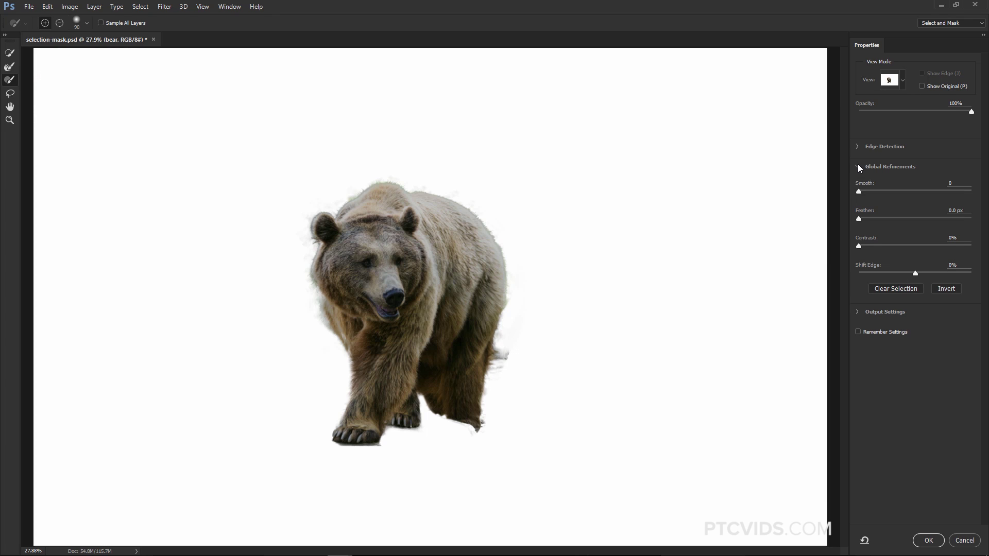
left_click_drag(859, 191, 868, 192)
left_click_drag(915, 273, 898, 273)
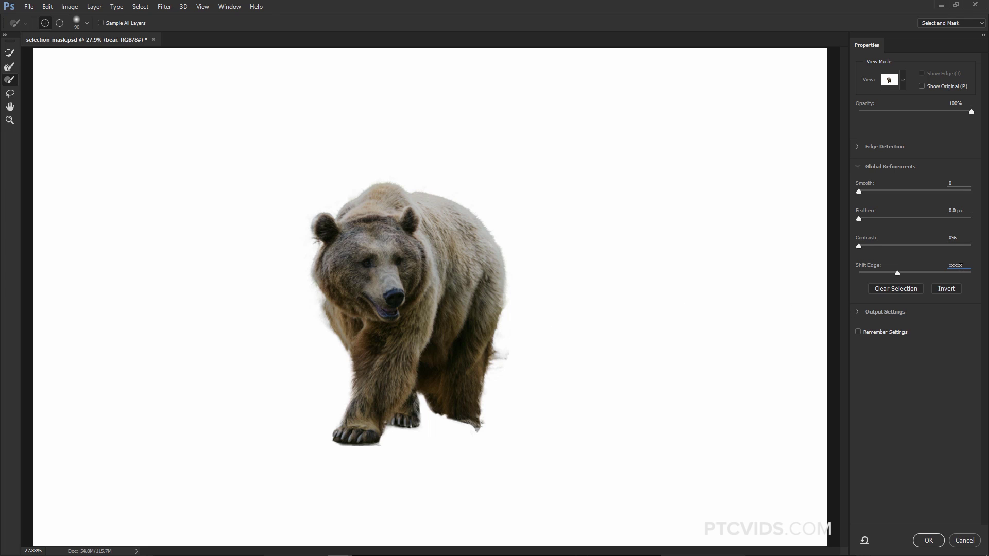
Commit Shift Edge at -32% past the error, then toggle the original photo to compare the cutout
key("Return")
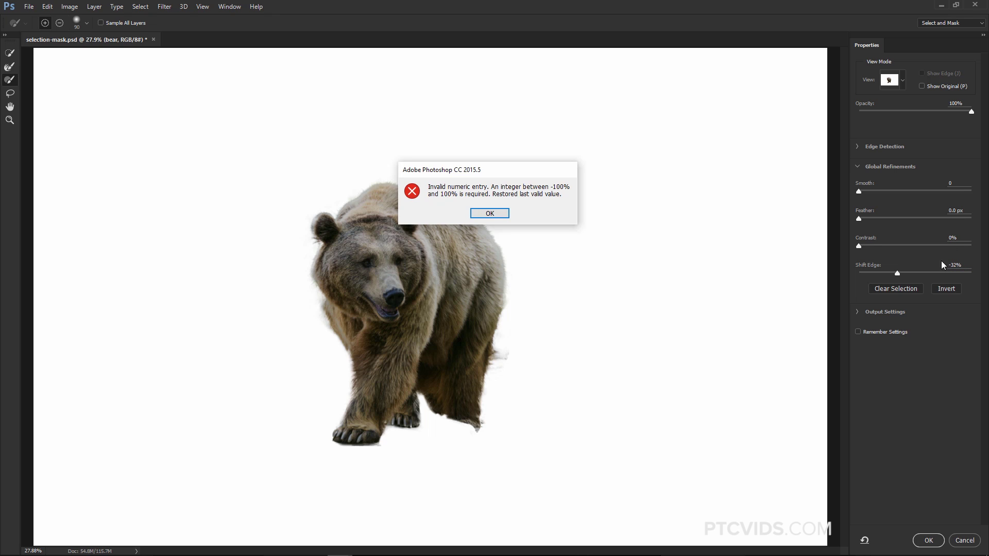
left_click(490, 214)
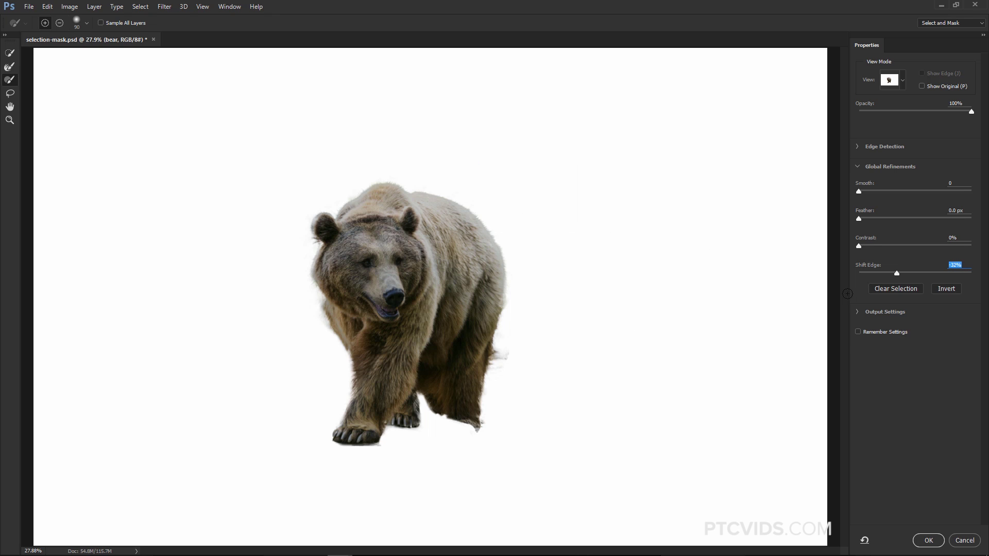
left_click(845, 341)
key("p")
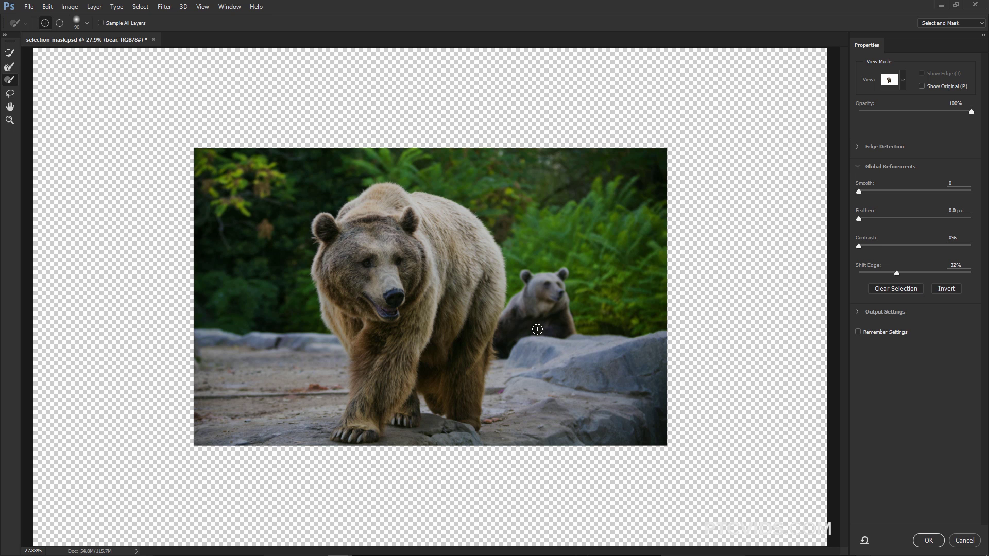
key("p")
key("p")
key("p")
key("p")
key("p")
key("p")
key("p")
key("p")
key("p")
key("p")
key("p")
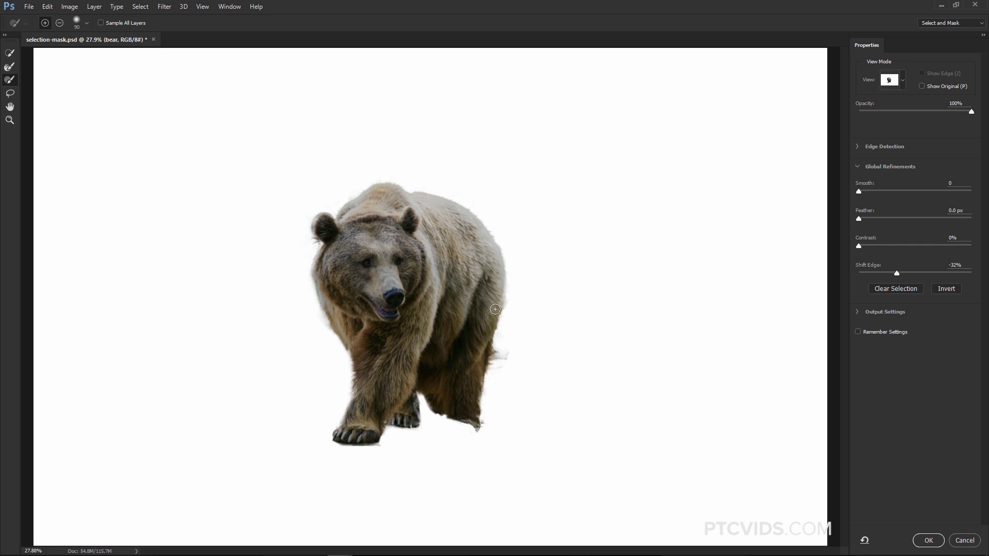
key("p")
key("p")
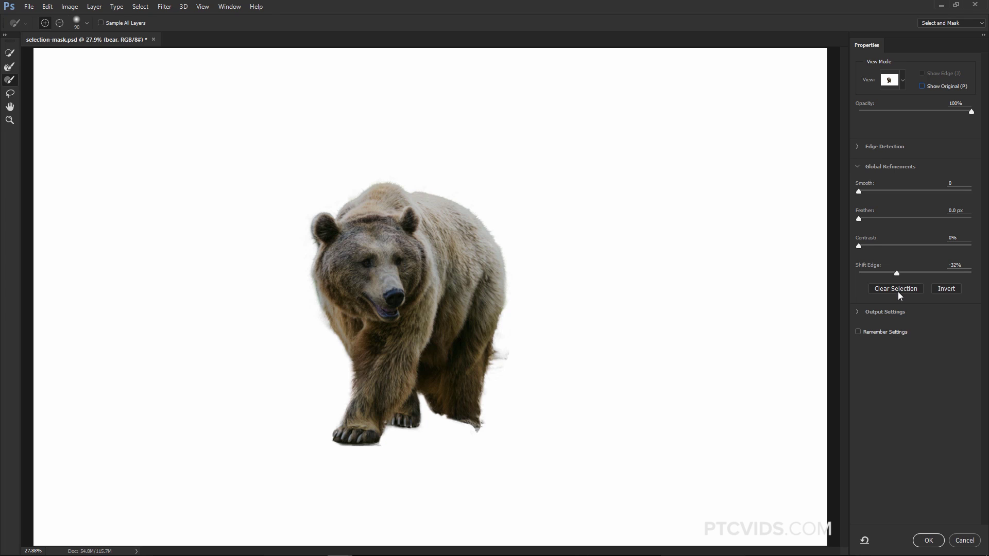
Leave Sample All Layers off and output the refined bear selection as a Layer Mask
left_click(858, 147)
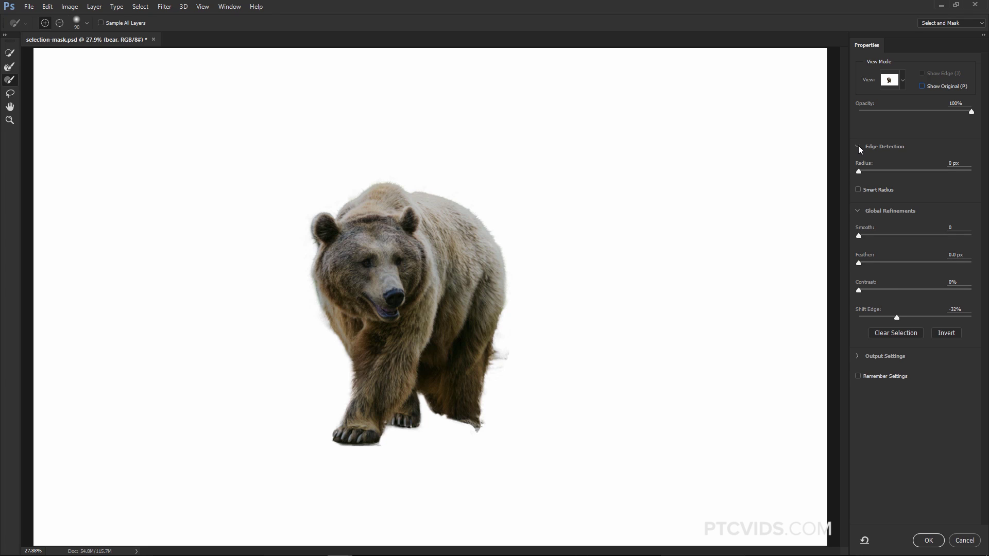
left_click(886, 356)
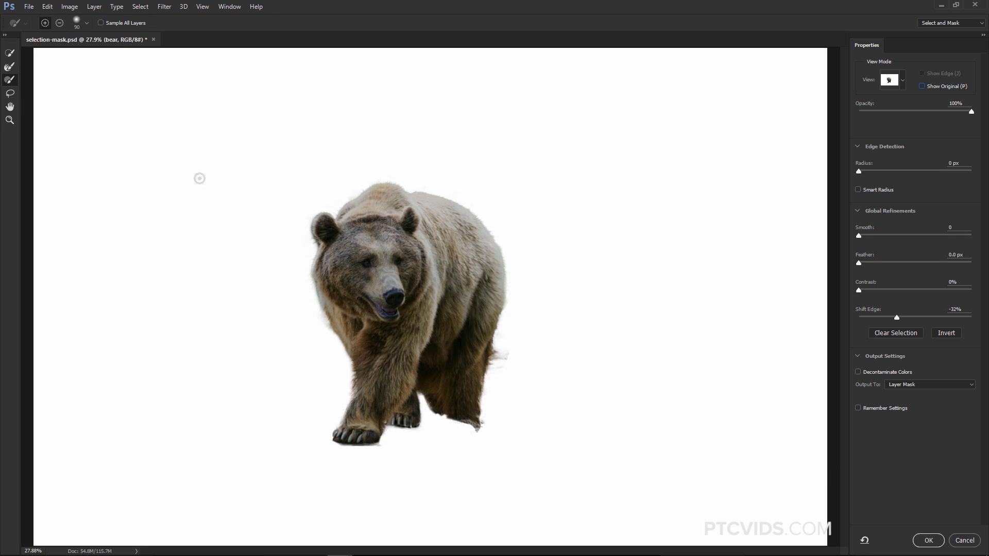
left_click(101, 23)
left_click(101, 23)
left_click(930, 540)
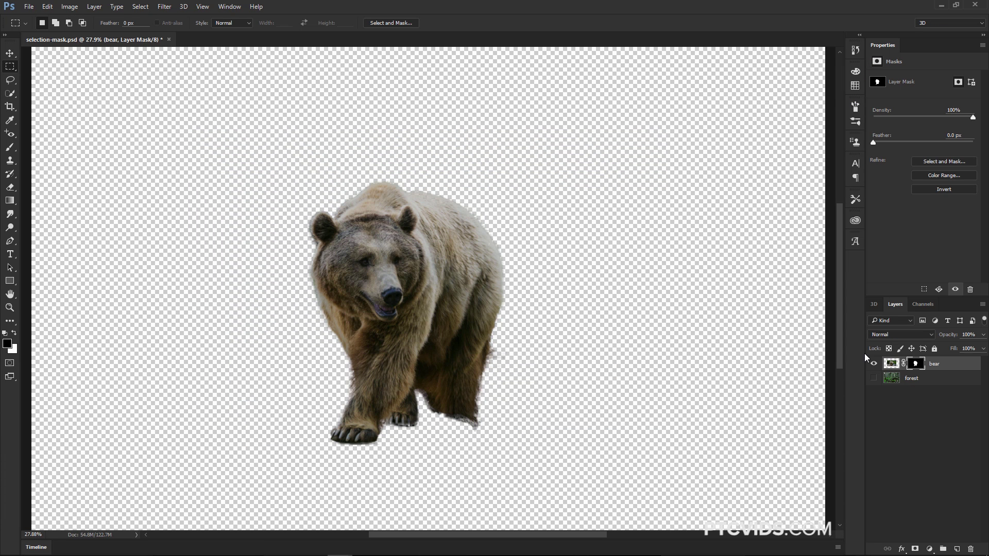
Make the forest layer visible behind the masked bear and select the bear's image thumbnail
left_click(939, 160)
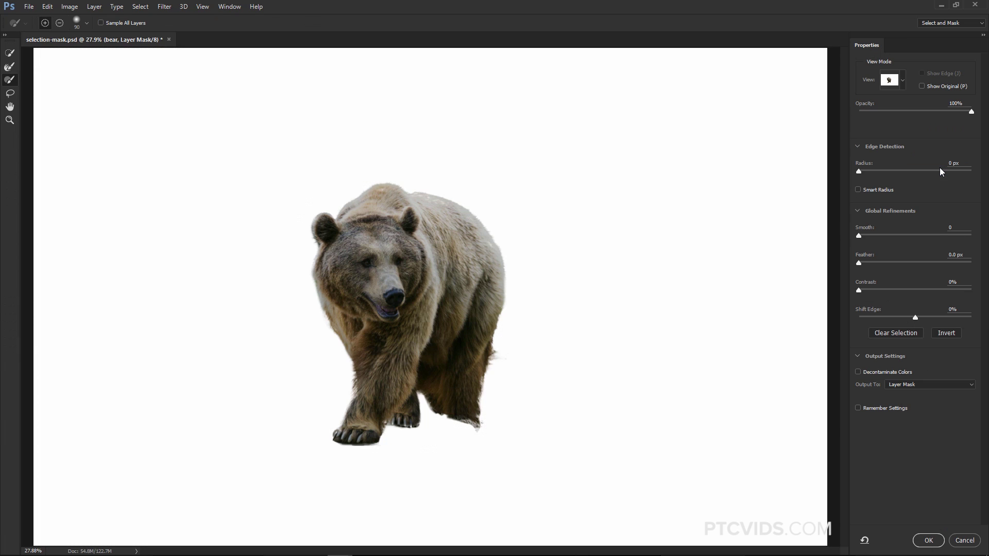
left_click(960, 539)
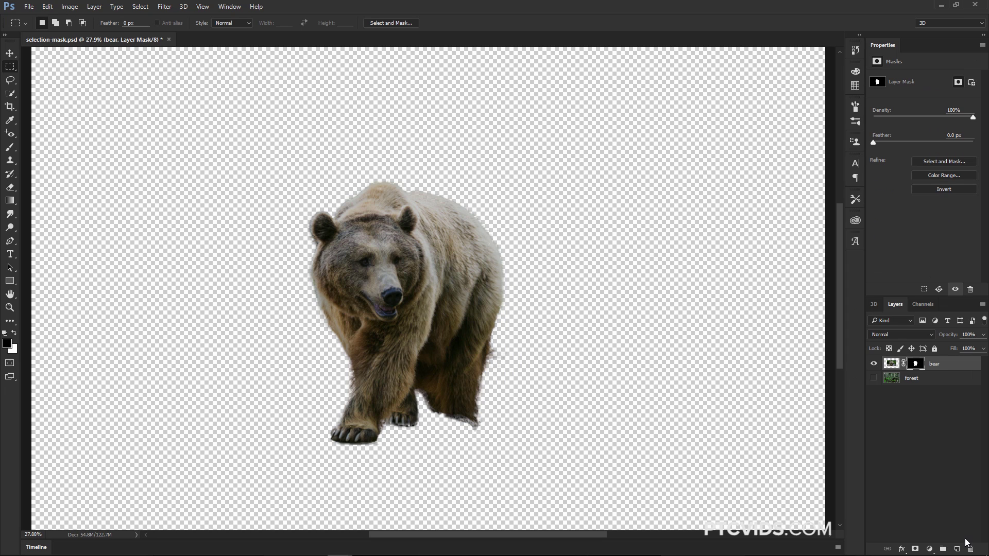
left_click(874, 378)
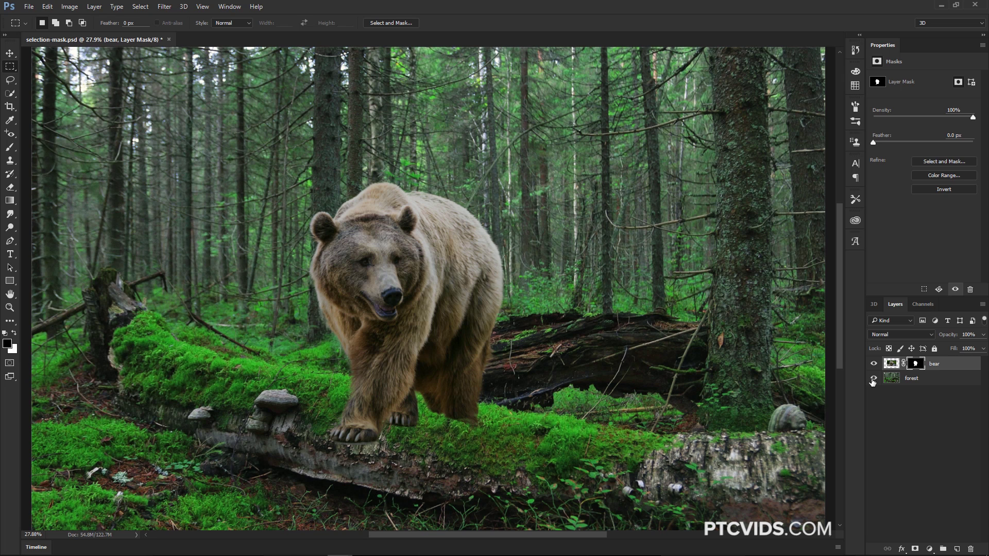
left_click(892, 365)
Move the bear and scale it to about 83% around its front paw, placing it on the mossy log
key("v")
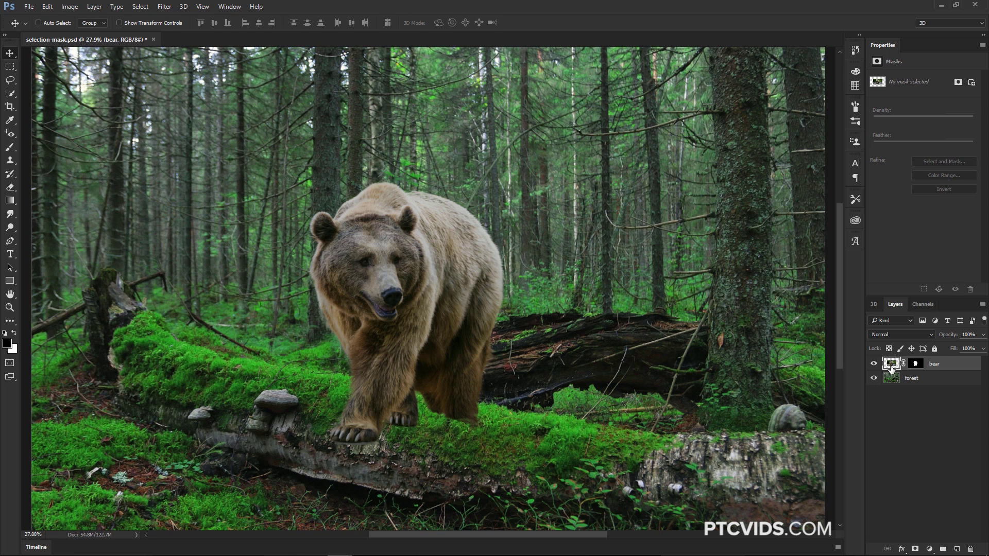
left_click_drag(427, 336, 376, 294)
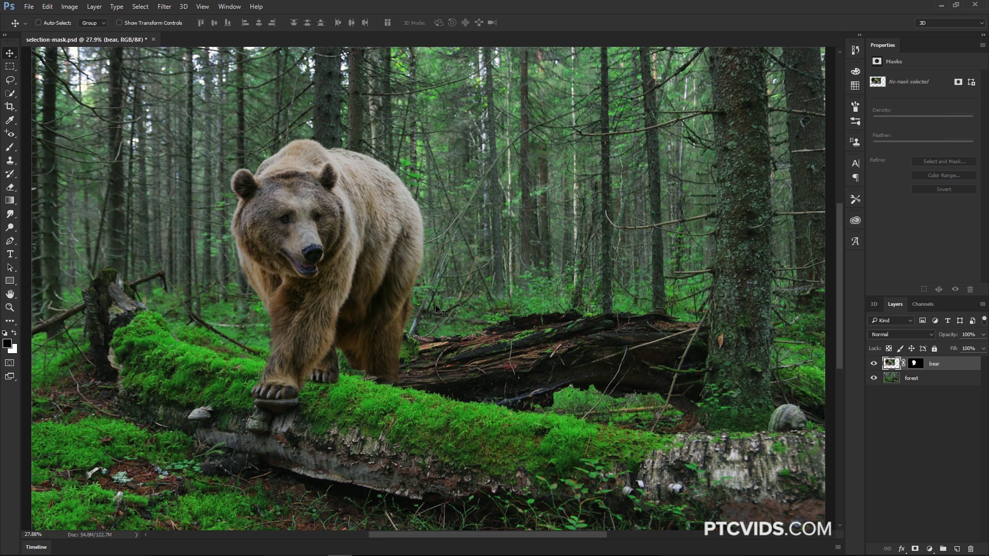
key("ctrl+t")
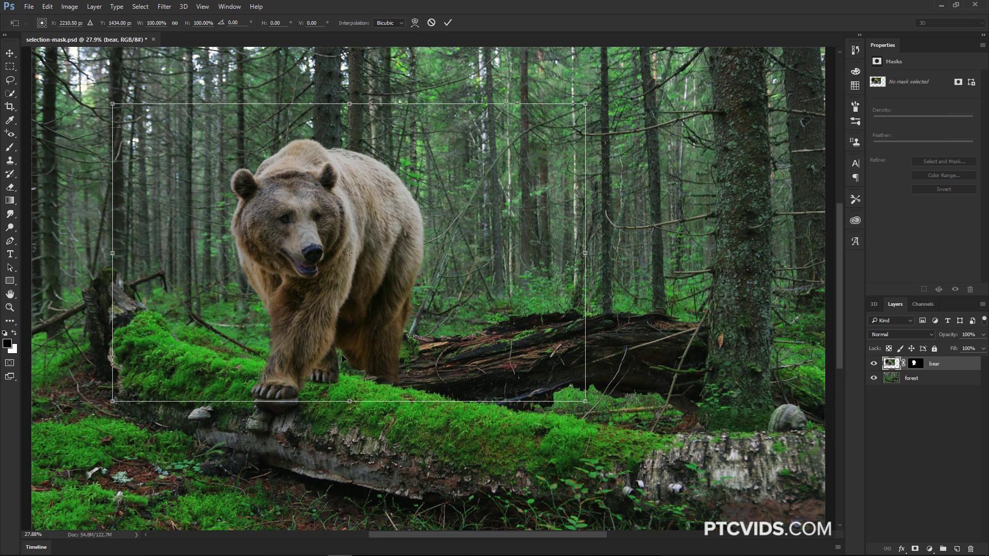
left_click_drag(350, 256, 278, 394)
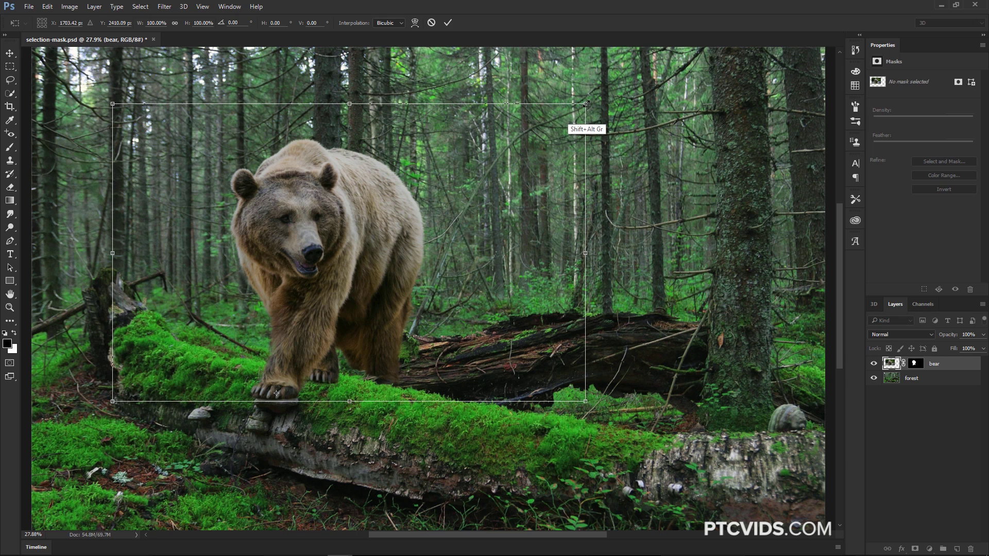
left_click_drag(586, 103, 531, 153)
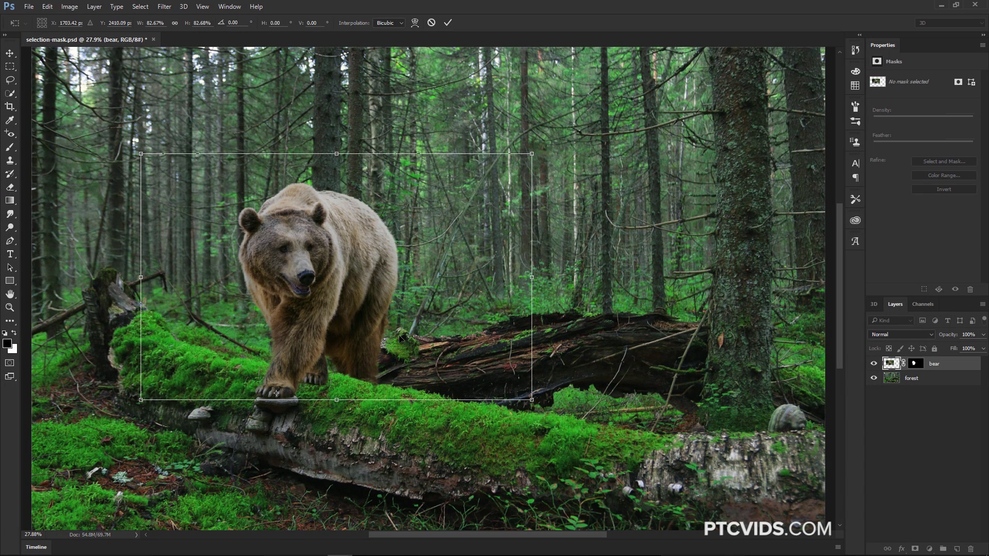
left_click_drag(315, 354, 321, 355)
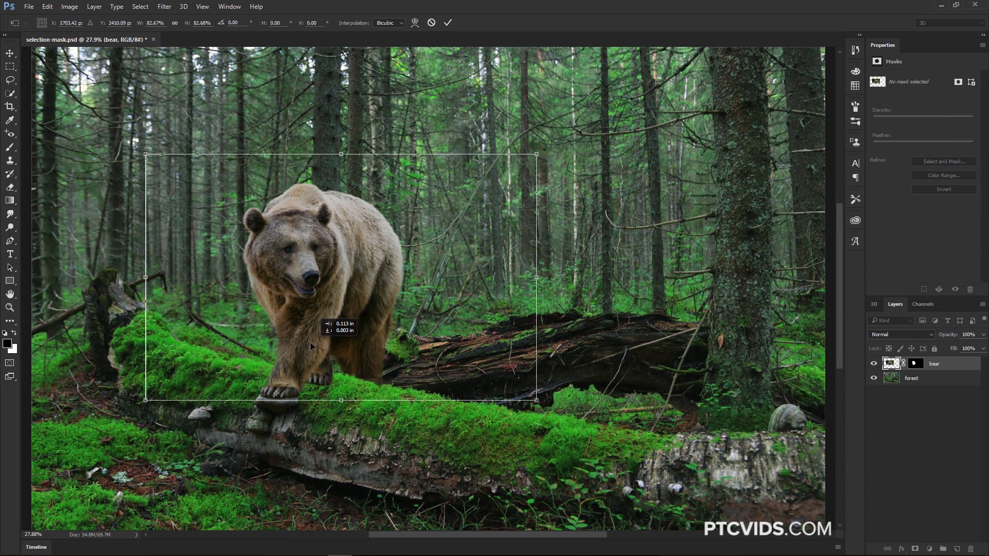
key("Return")
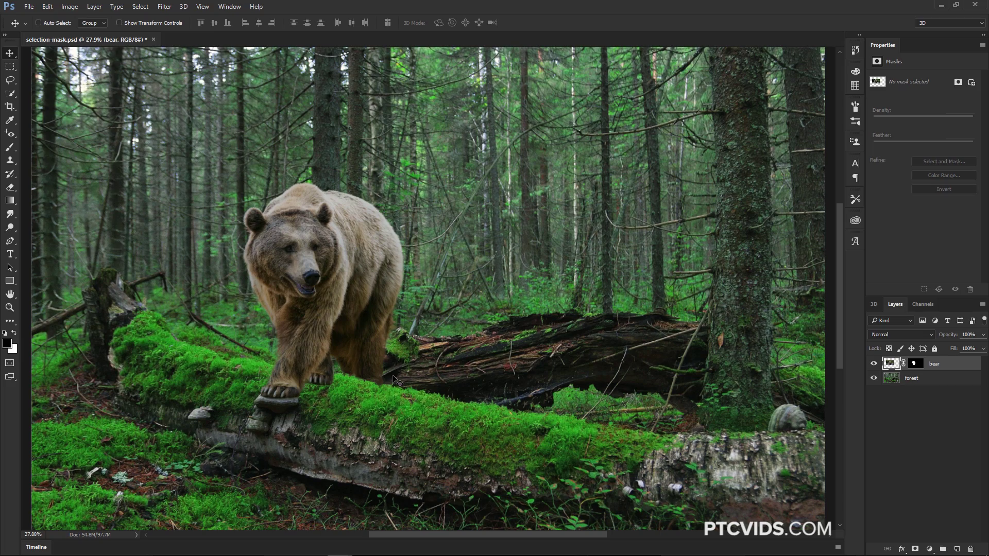
Zoom in on the bear's face, fur edges and paws on the mossy log
key("z")
left_click_drag(392, 296, 435, 283)
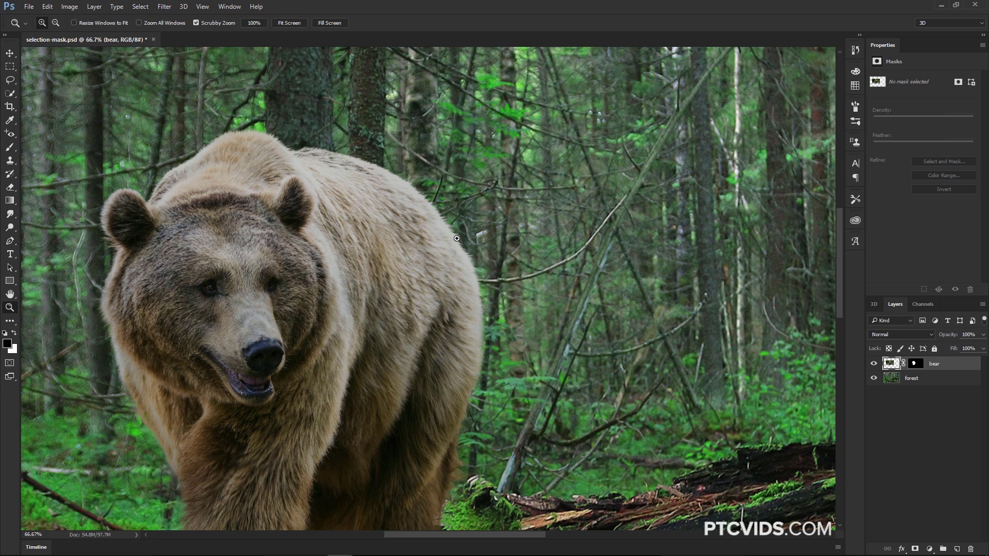
left_click_drag(222, 232, 307, 192)
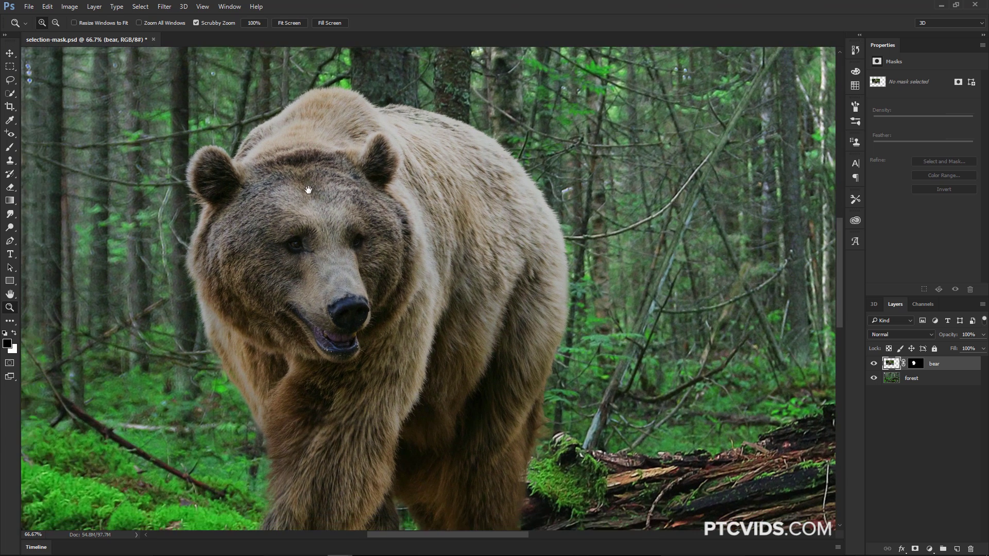
left_click_drag(247, 392, 265, 292)
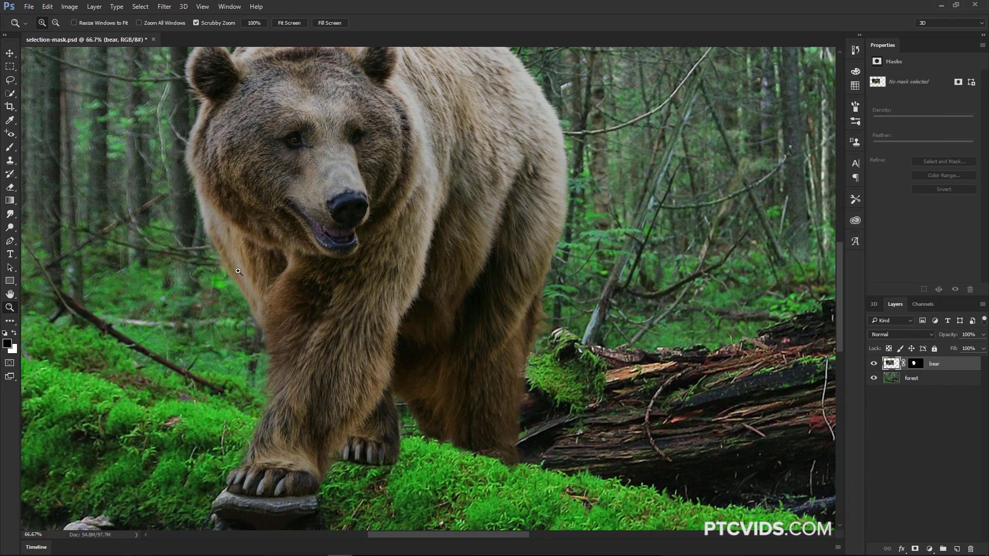
Target the bear's layer mask with a 50-pixel white brush, then zoom out to the whole bear
left_click(915, 364)
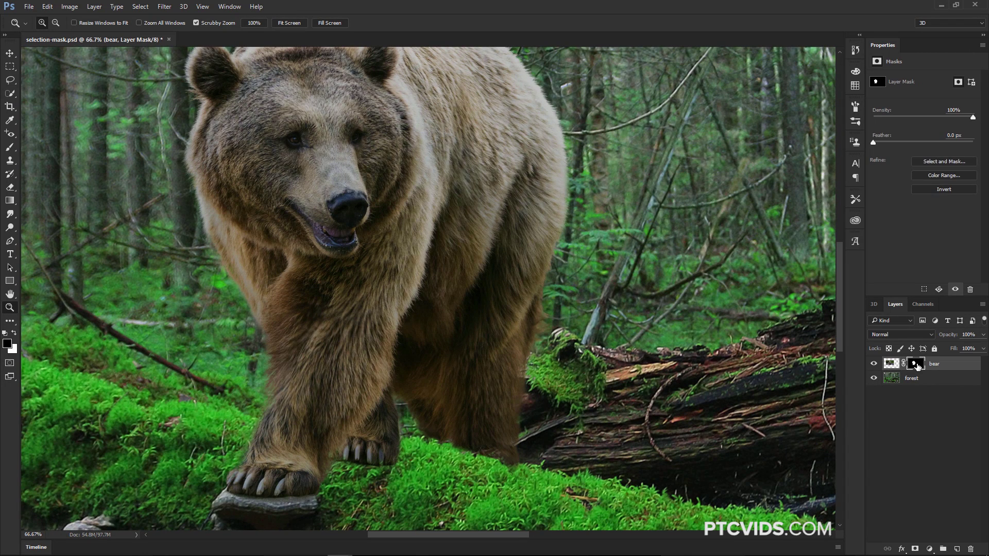
left_click(10, 147)
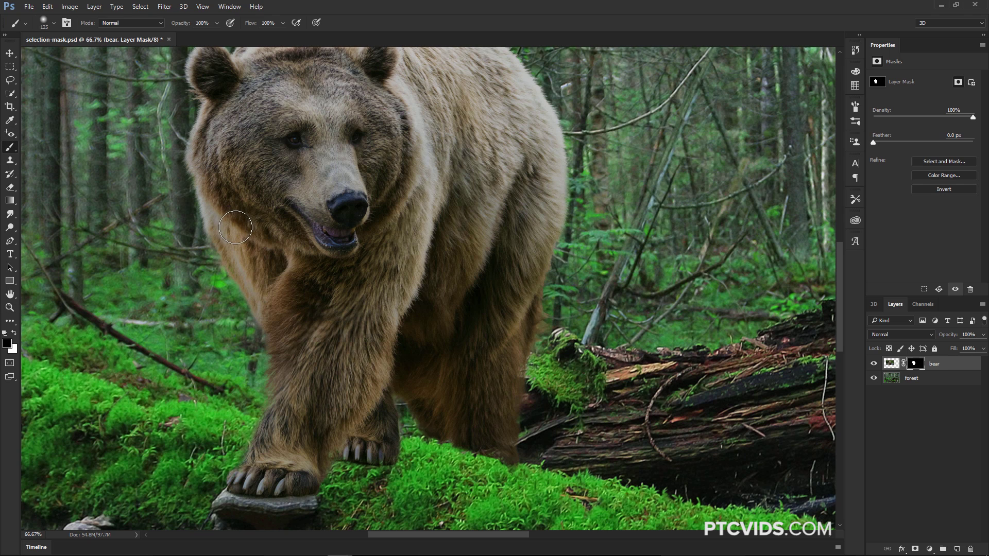
key("x")
key("bracketleft")
key("bracketleft")
key("bracketleft")
key("bracketleft")
key("bracketleft")
key("bracketleft")
left_click_drag(460, 272, 434, 237)
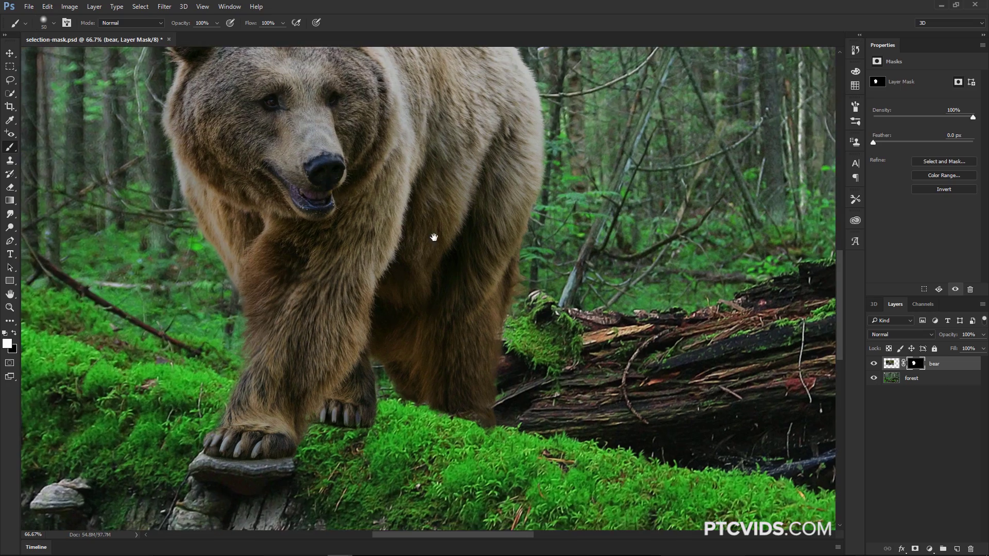
key("z")
left_click(487, 372, "alt")
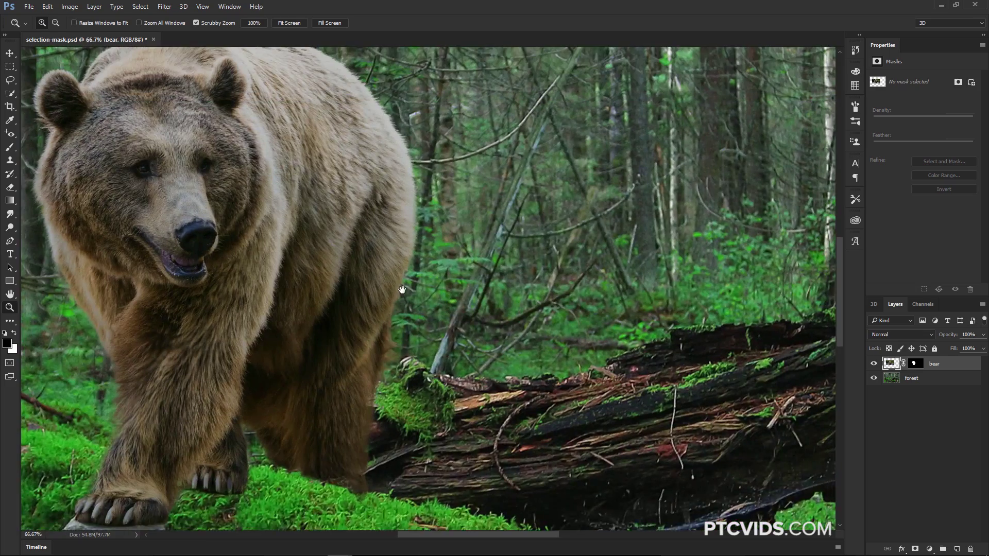
left_click_drag(397, 294, 435, 283)
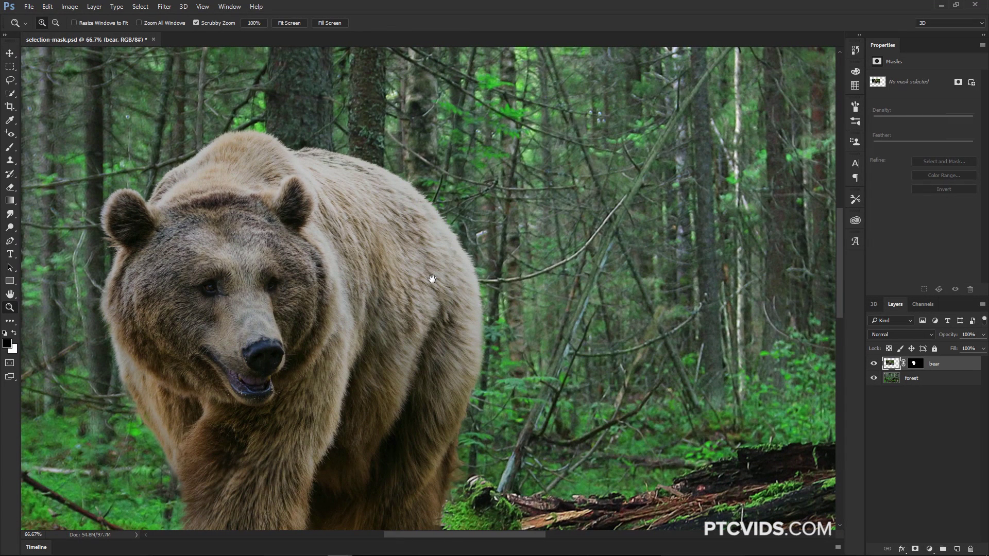